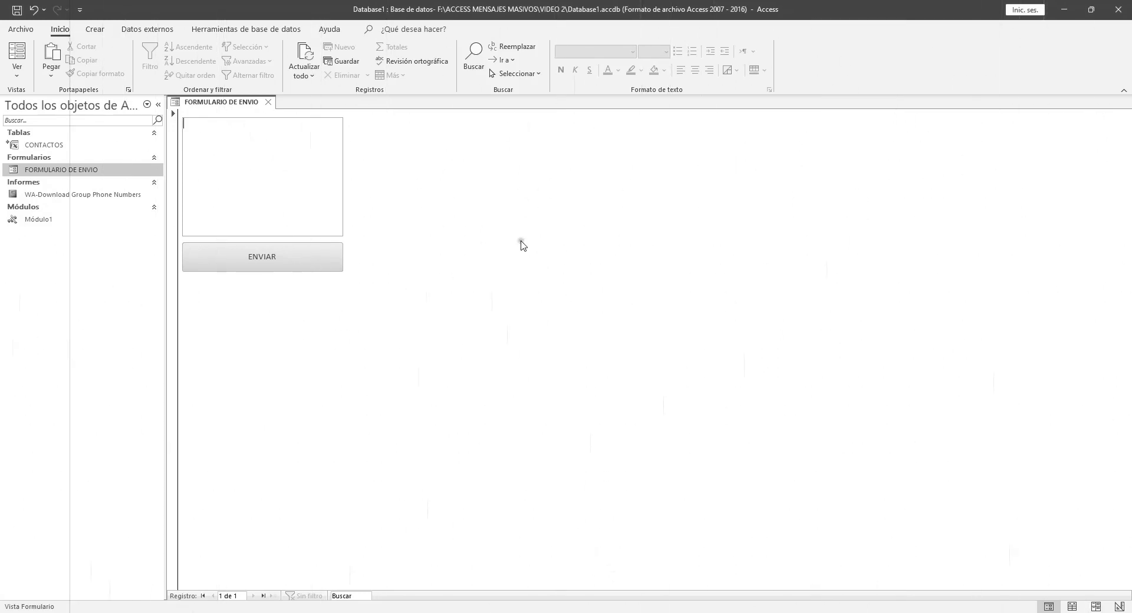
# Step: Send the test message 'hola primer mensaje' to WhatsApp from the form with ENVIAR
pyautogui.write('hola primer mensaje')
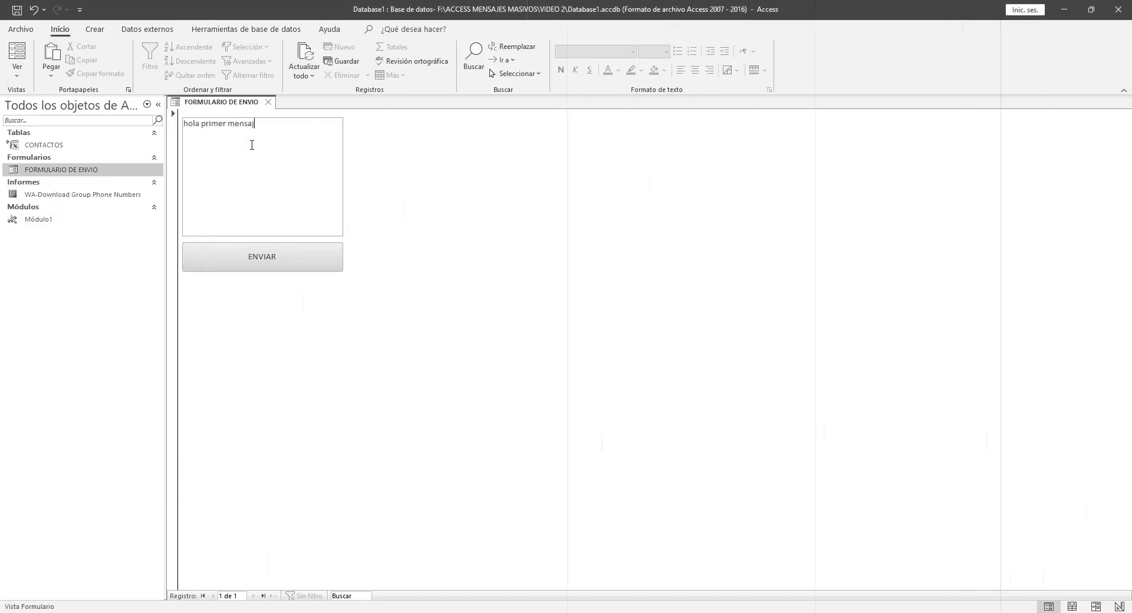
pyautogui.click(307, 257)
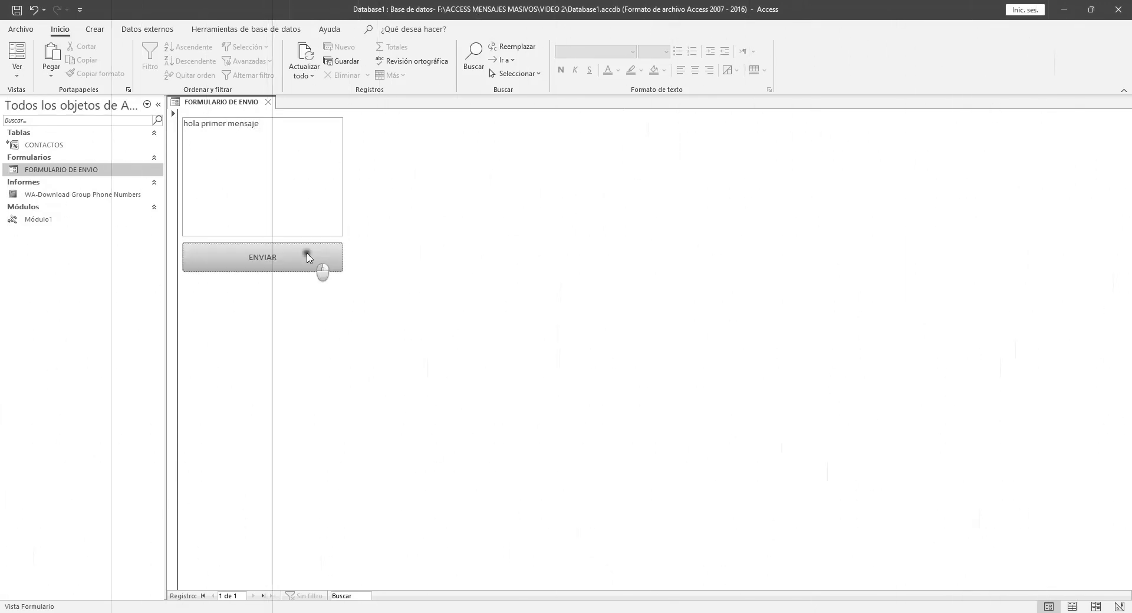
pyautogui.press('Return')
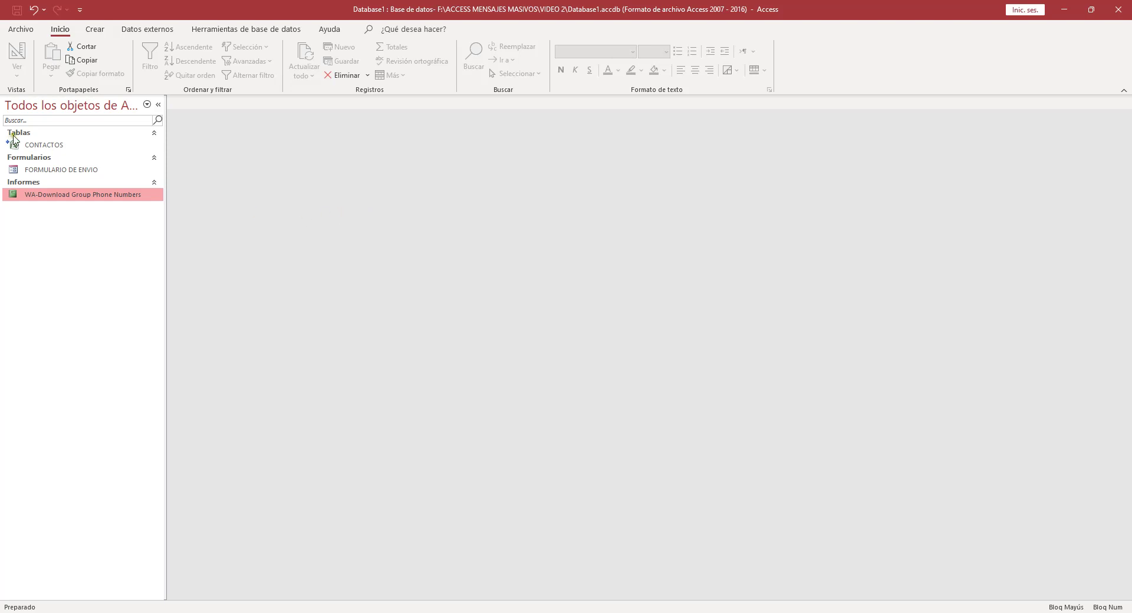
pyautogui.click(45, 147)
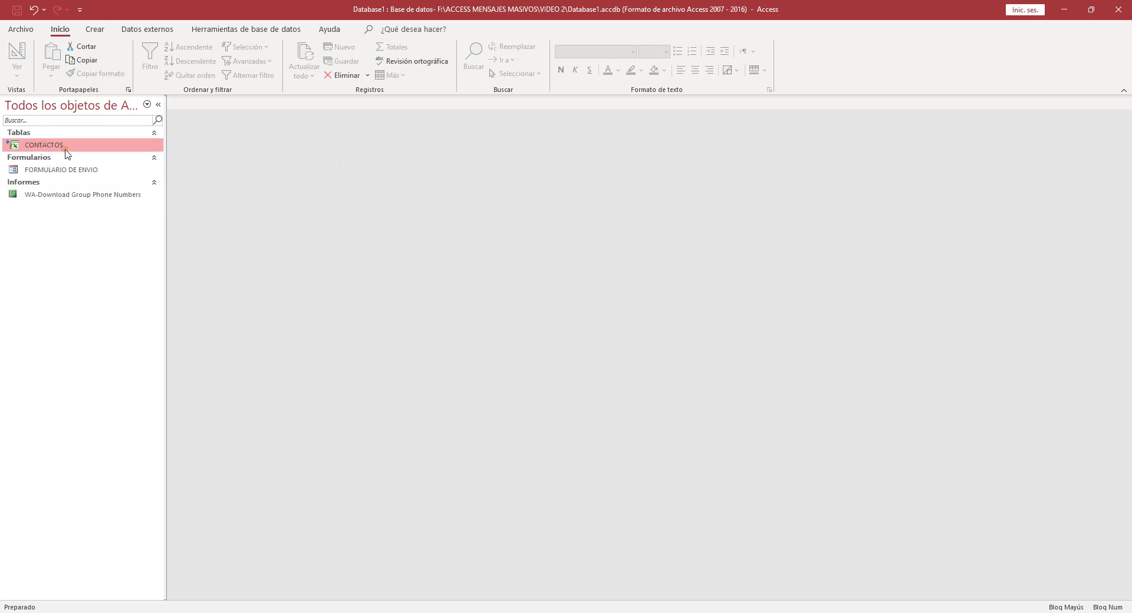
pyautogui.doubleClick(44, 146)
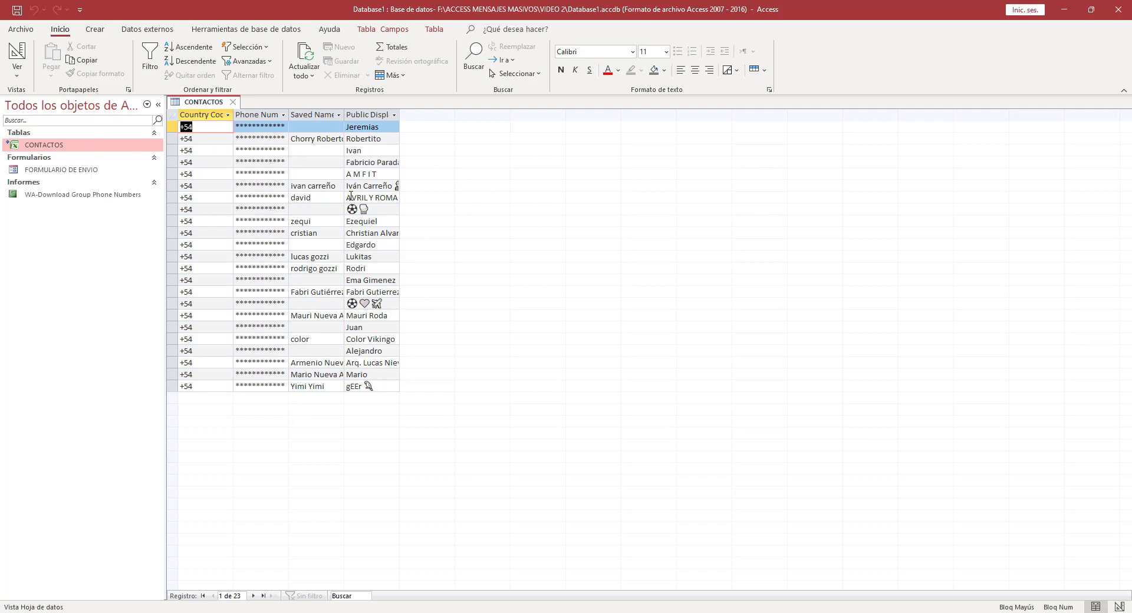
pyautogui.click(234, 104)
pyautogui.doubleClick(97, 194)
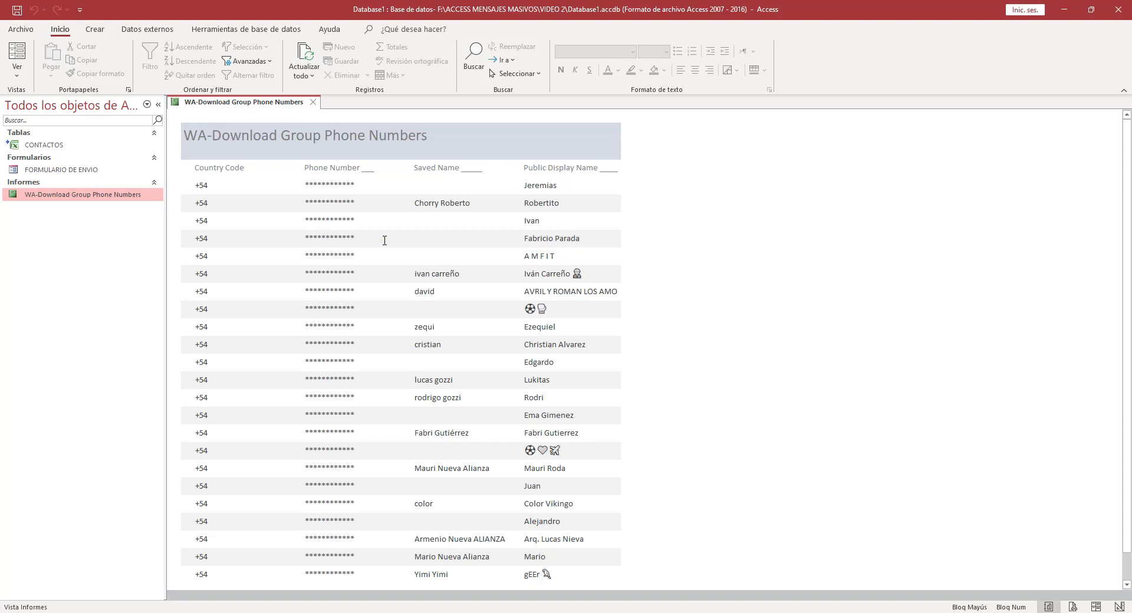
pyautogui.click(313, 102)
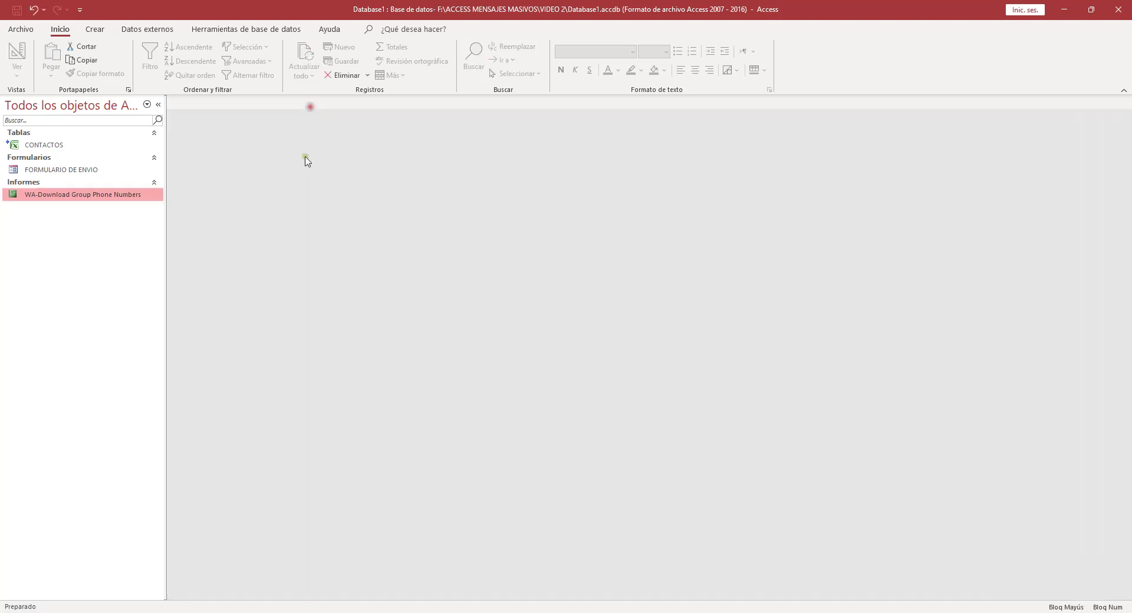
# Step: Open the FORMULARIO DE ENVIO form
pyautogui.click(64, 171)
pyautogui.doubleClick(65, 171)
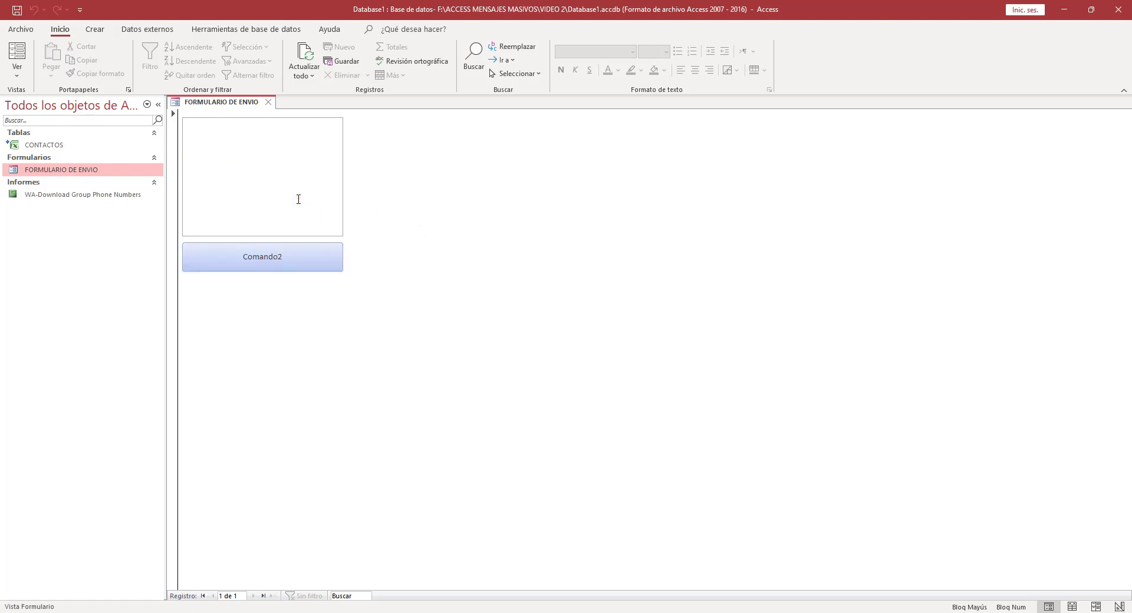
pyautogui.doubleClick(57, 148)
# Step: Close the form saving its changes, then reopen it in Design view (Vista Diseño)
pyautogui.click(268, 101)
pyautogui.click(510, 345)
pyautogui.rightClick(82, 171)
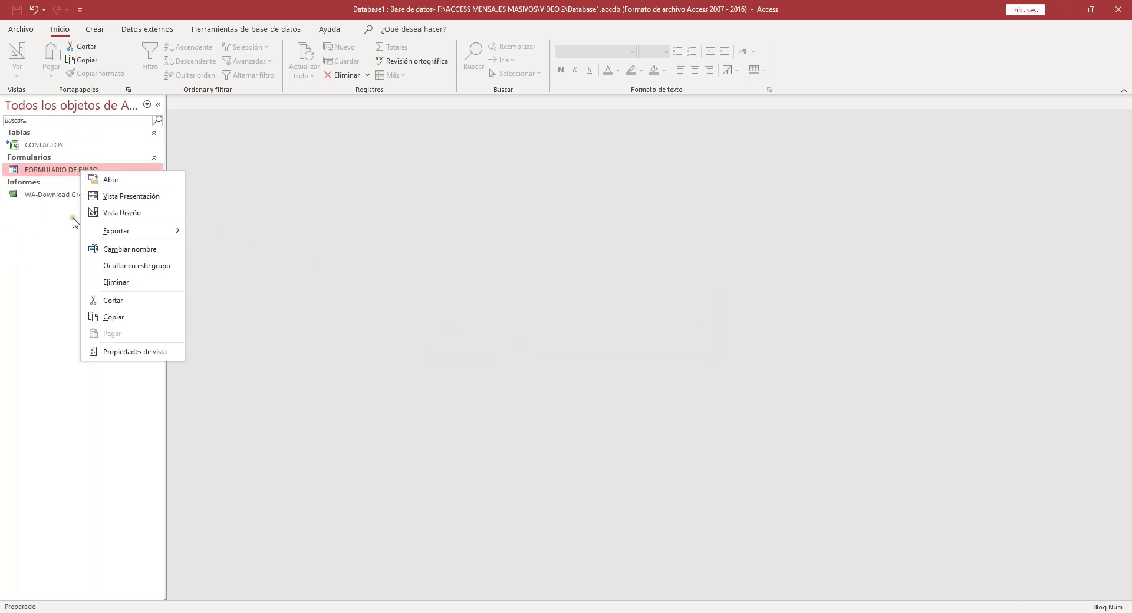
pyautogui.click(106, 213)
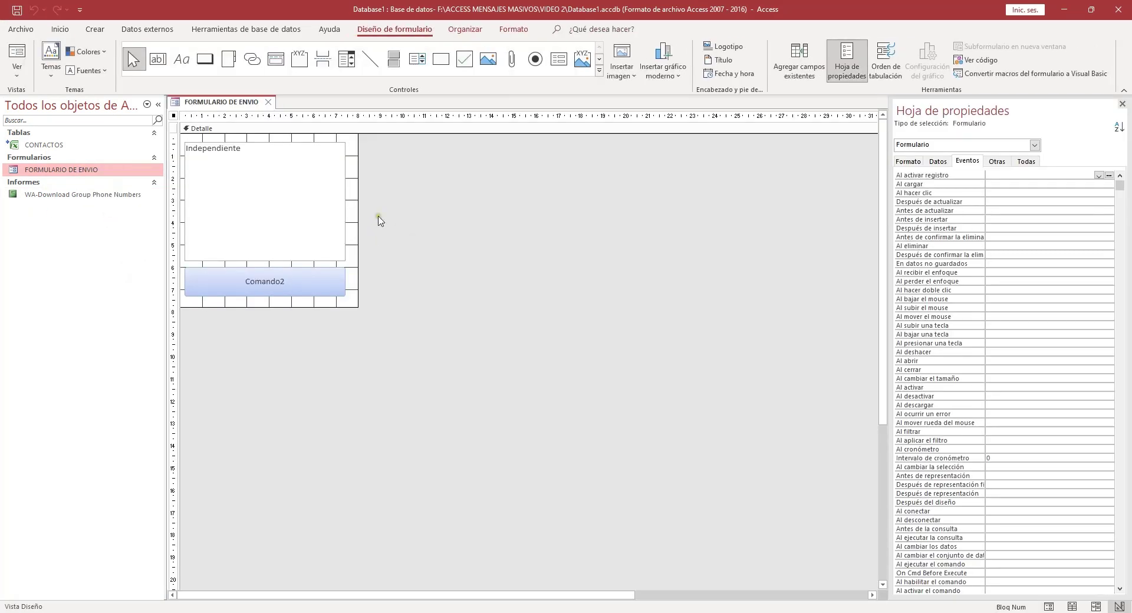
# Step: Rename the message text box from Texto0 to txtMensaje in the Todas properties
pyautogui.click(301, 174)
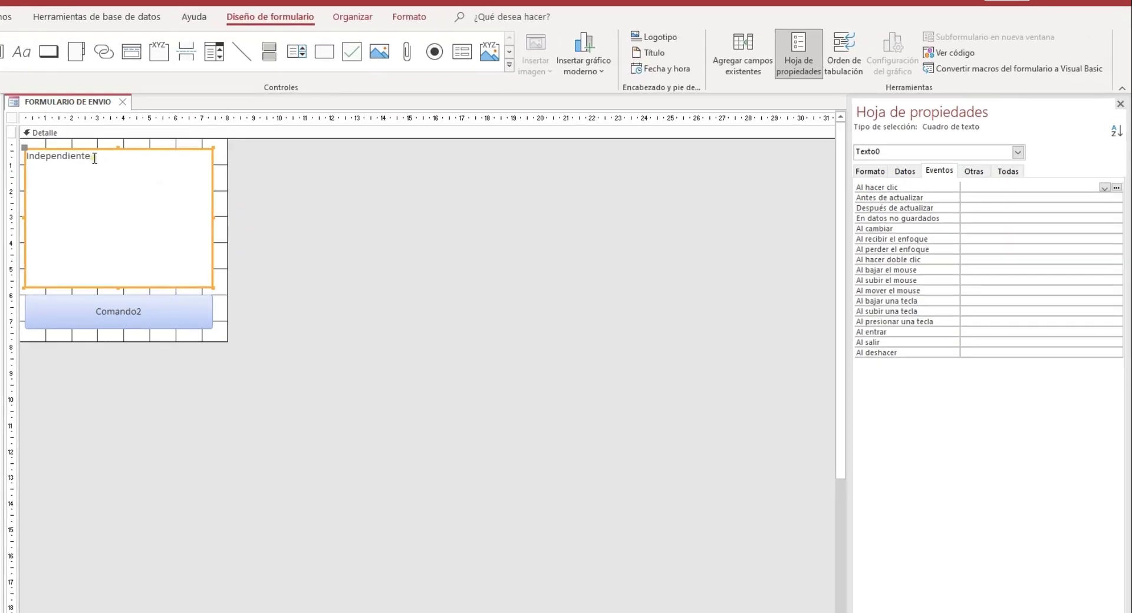
pyautogui.click(948, 219)
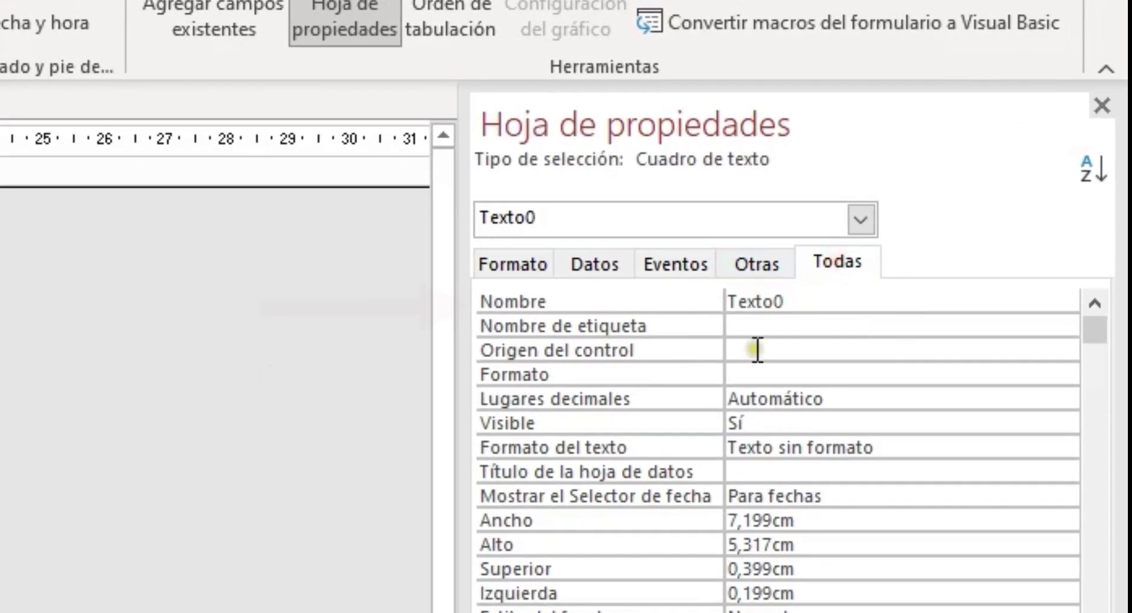
pyautogui.click(902, 246)
pyautogui.click(690, 305)
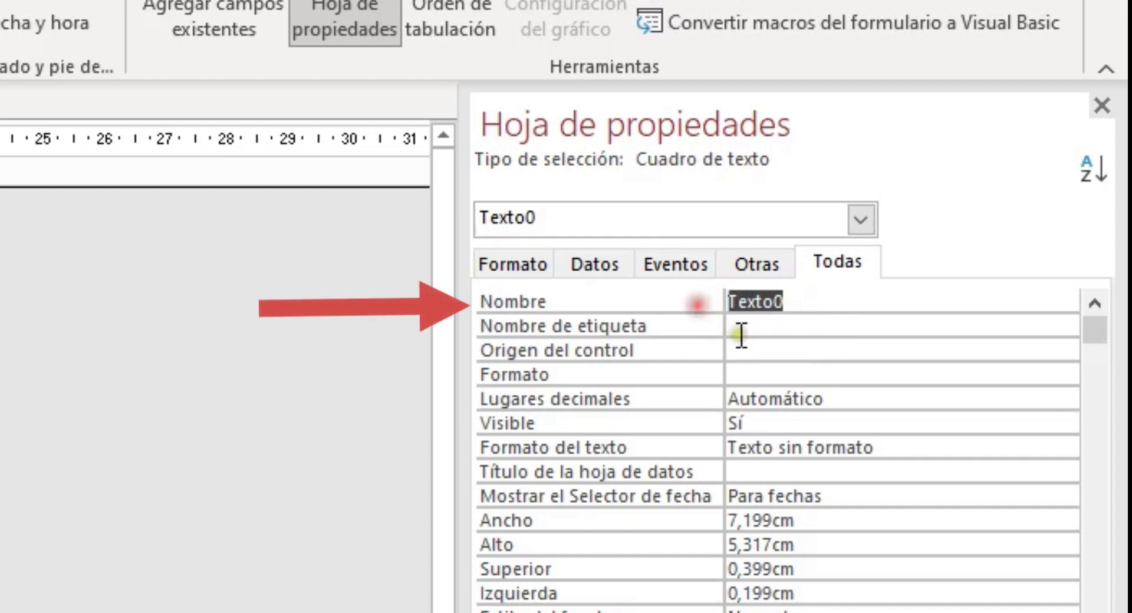
pyautogui.write('txt')
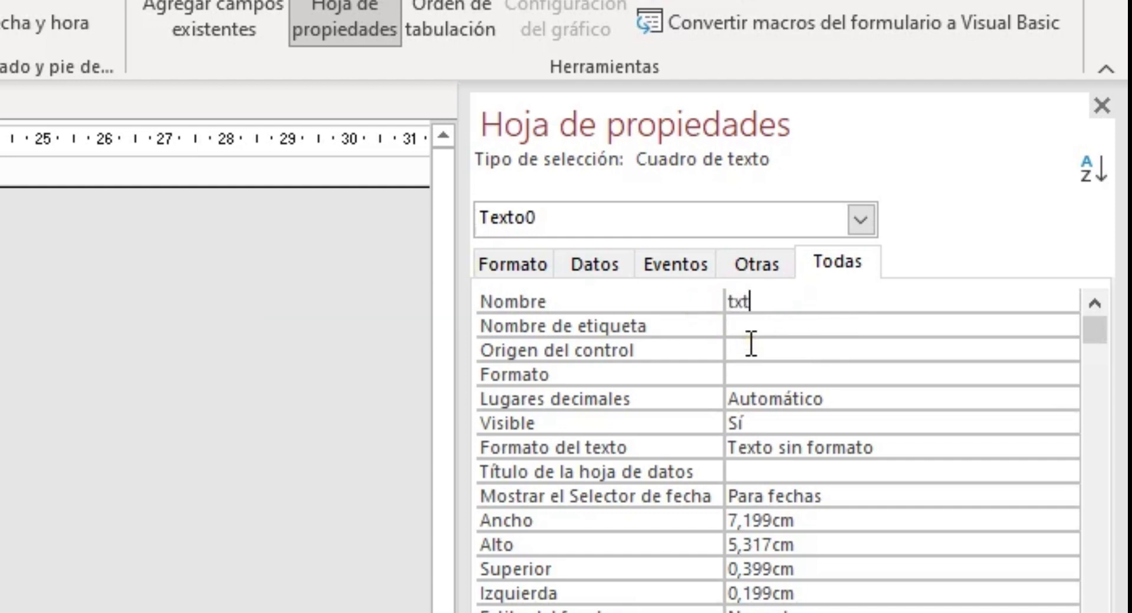
pyautogui.write('Mensaj')
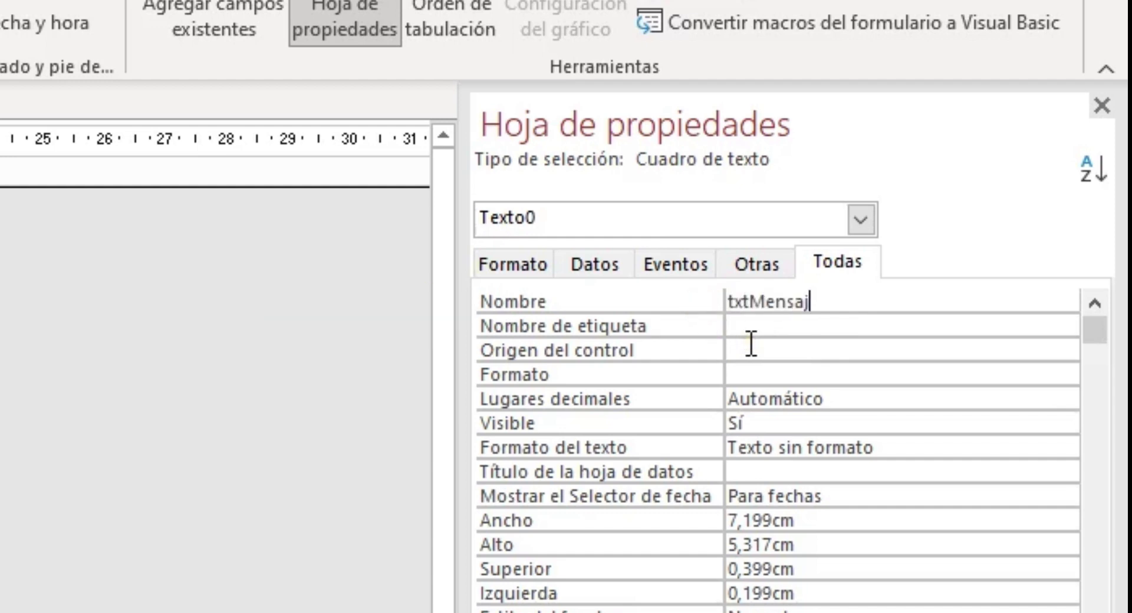
pyautogui.write('e')
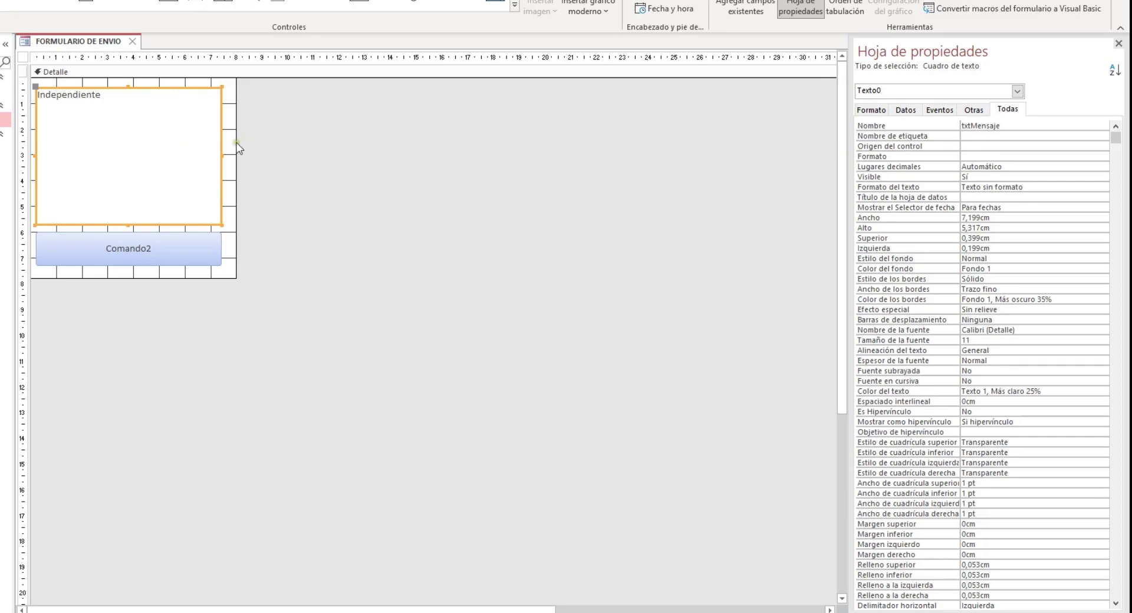
pyautogui.click(230, 133)
# Step: Rename the Comando2 button to cmdEnviar and set its caption to ENVIAR
pyautogui.click(163, 246)
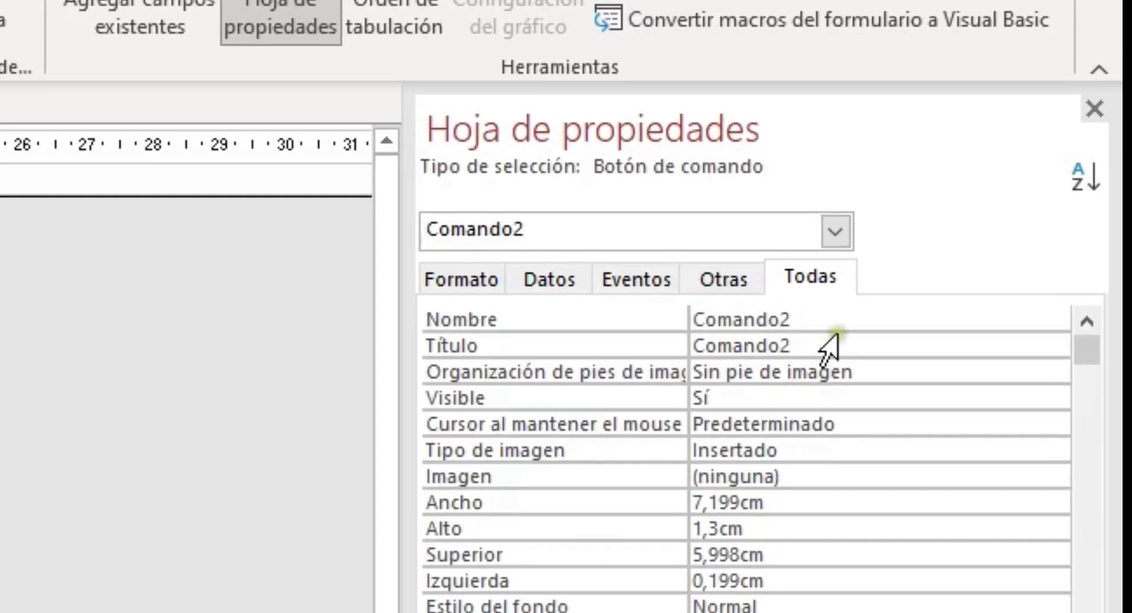
pyautogui.click(828, 322)
pyautogui.click(636, 324)
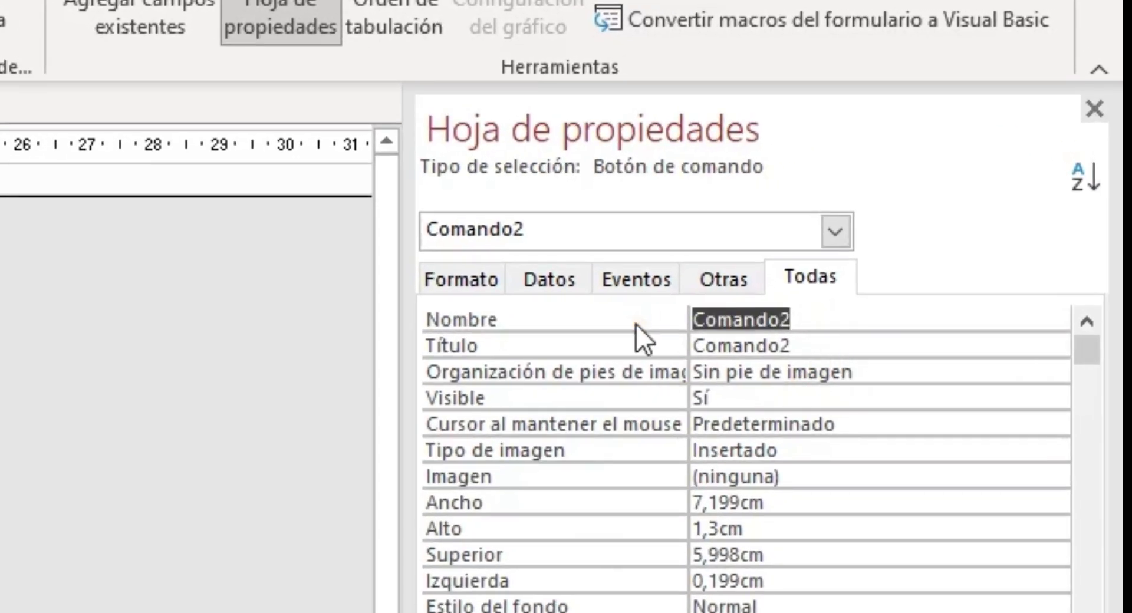
pyautogui.write('cmdEnviar')
pyautogui.press('Return')
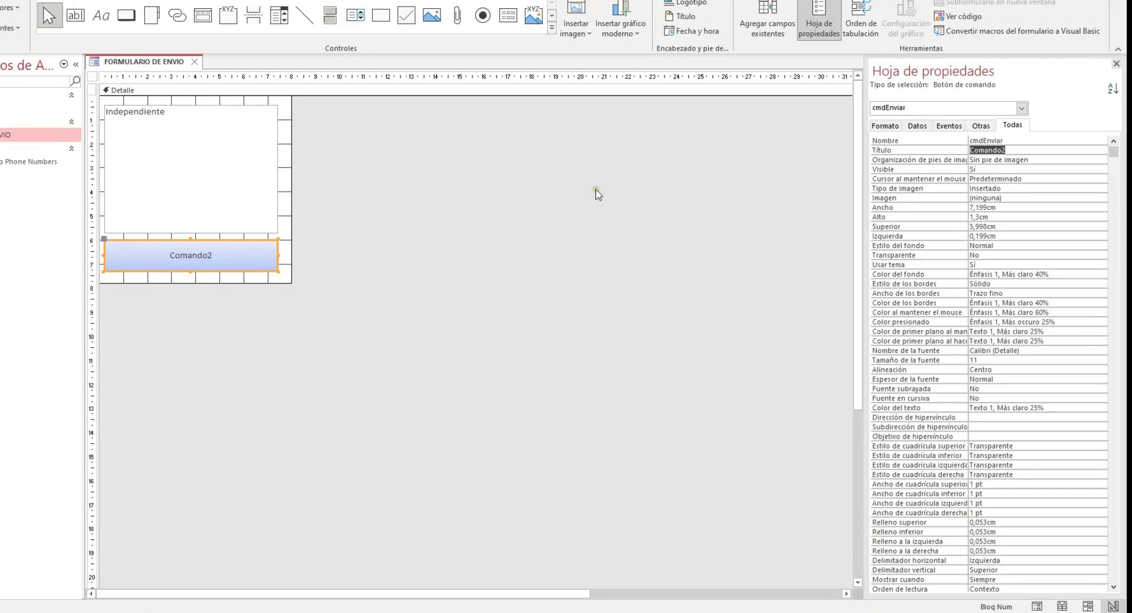
pyautogui.write('ENVIAR')
pyautogui.press('Return')
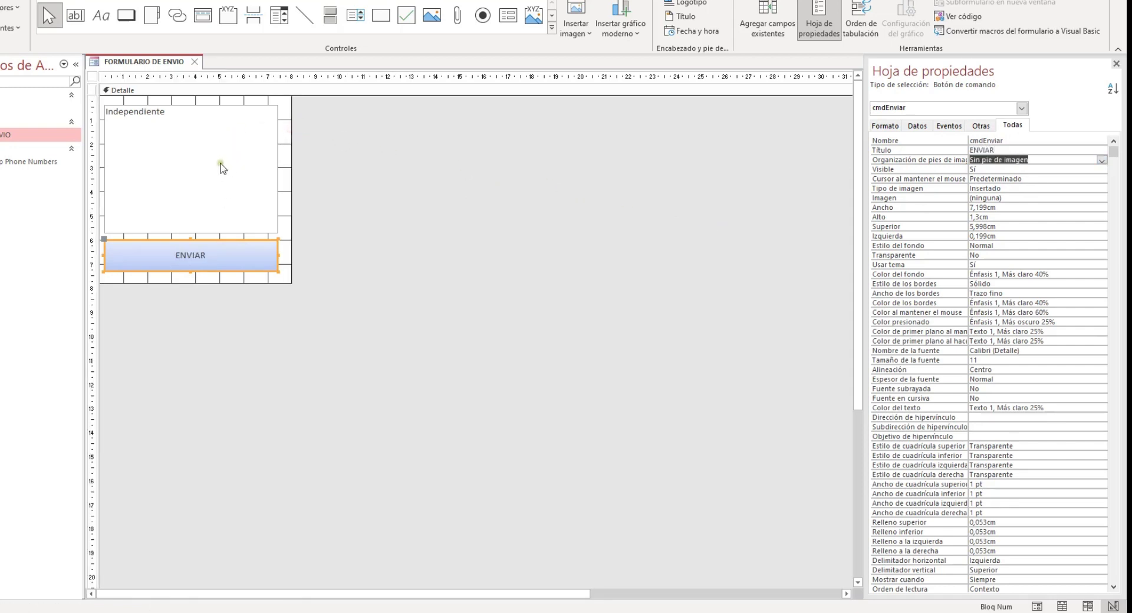
# Step: Reselect the ENVIAR button and display its event properties
pyautogui.click(284, 141)
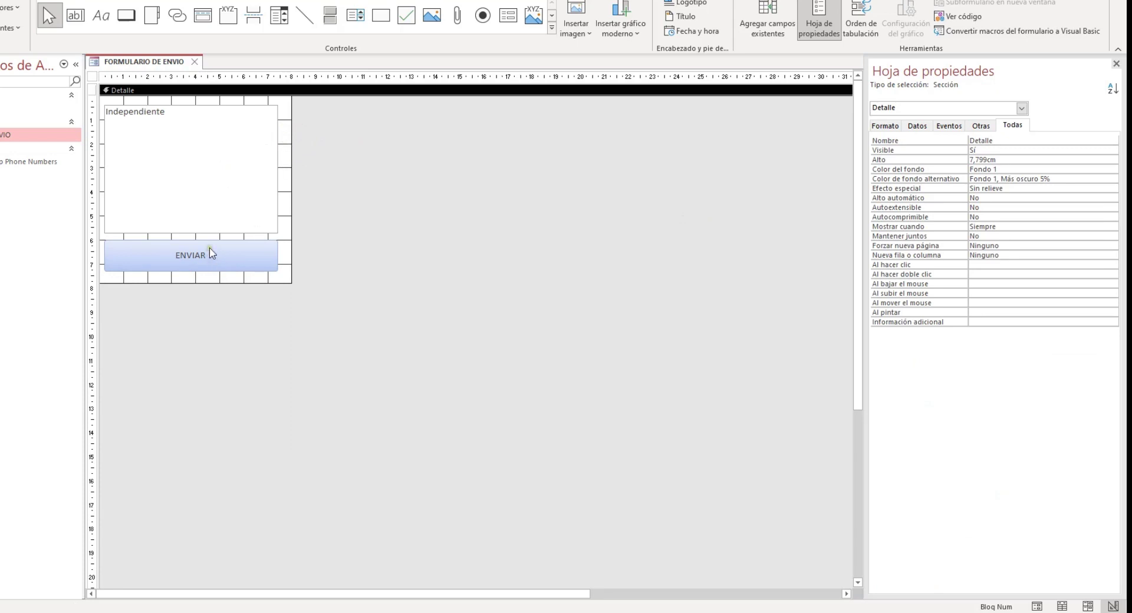
pyautogui.click(195, 253)
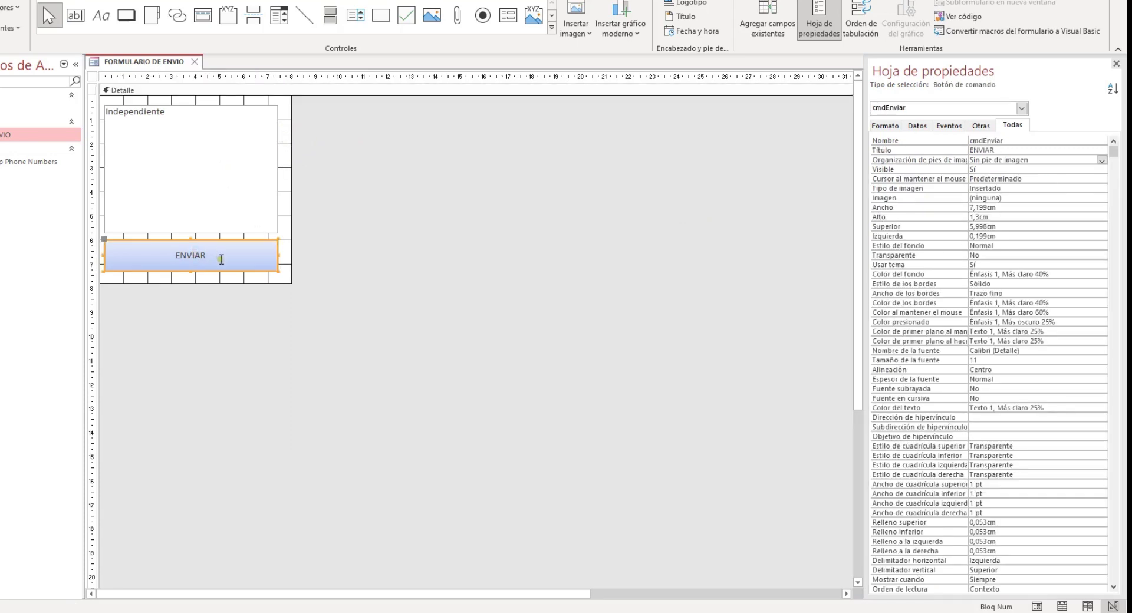
pyautogui.click(948, 126)
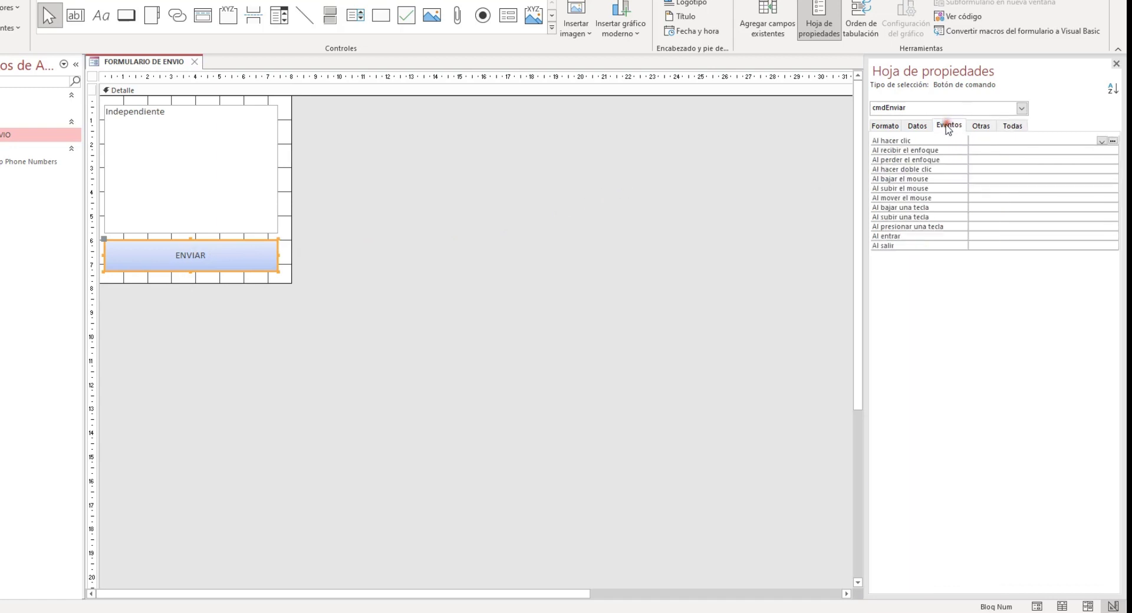
# Step: Create the cmdEnviar_Click code handler and paste the ShellExecute declaration and SW_NORMAL = 1 above it
pyautogui.click(1113, 142)
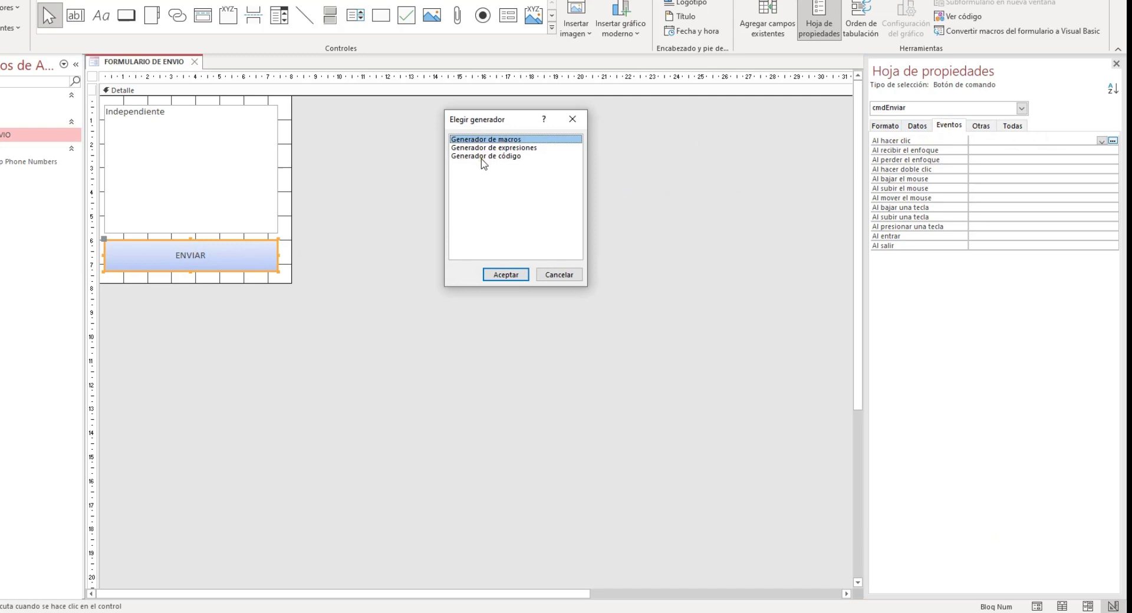
pyautogui.doubleClick(481, 157)
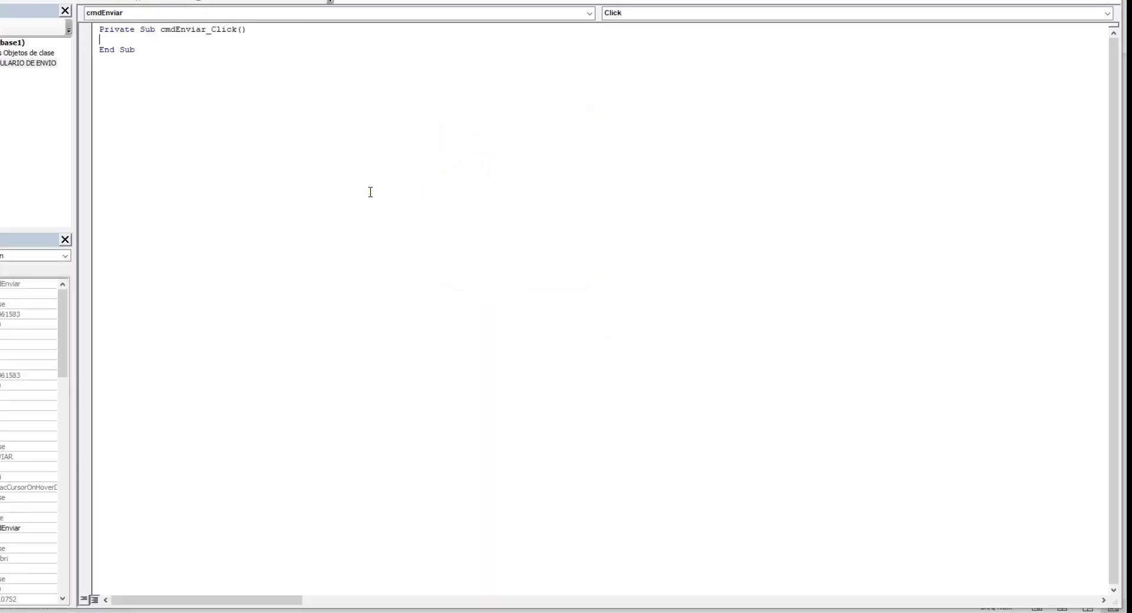
pyautogui.hotkey('ctrl', 'Home')
pyautogui.press('Return')
pyautogui.press('Return')
pyautogui.press('Up')
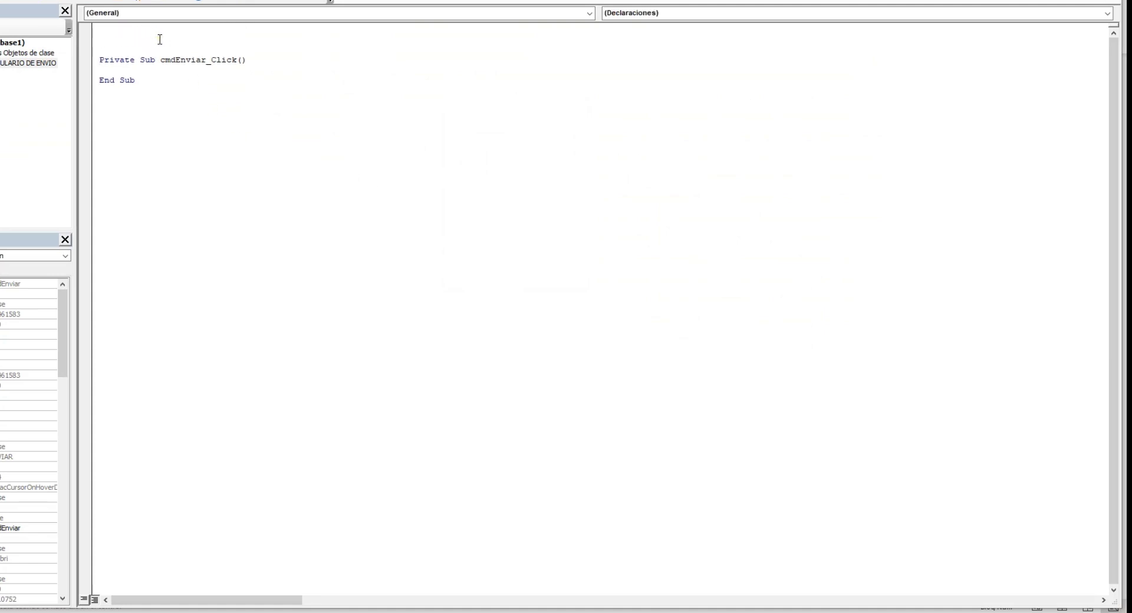
pyautogui.hotkey('ctrl', 'v')
pyautogui.moveTo(77, 69); pyautogui.dragTo(2, 65)
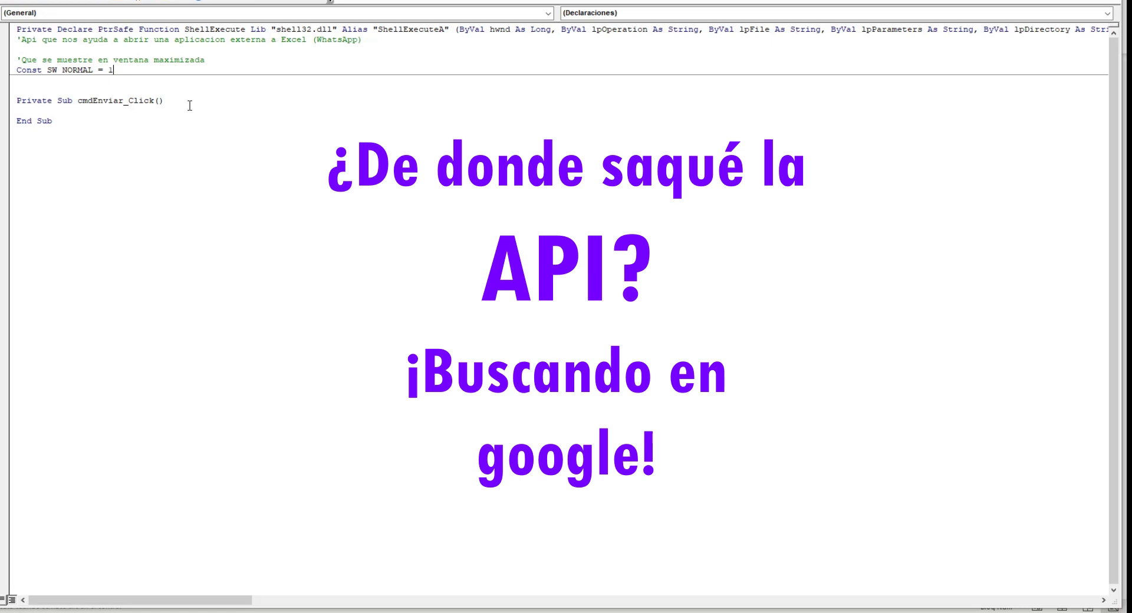
pyautogui.moveTo(201, 599); pyautogui.dragTo(253, 601)
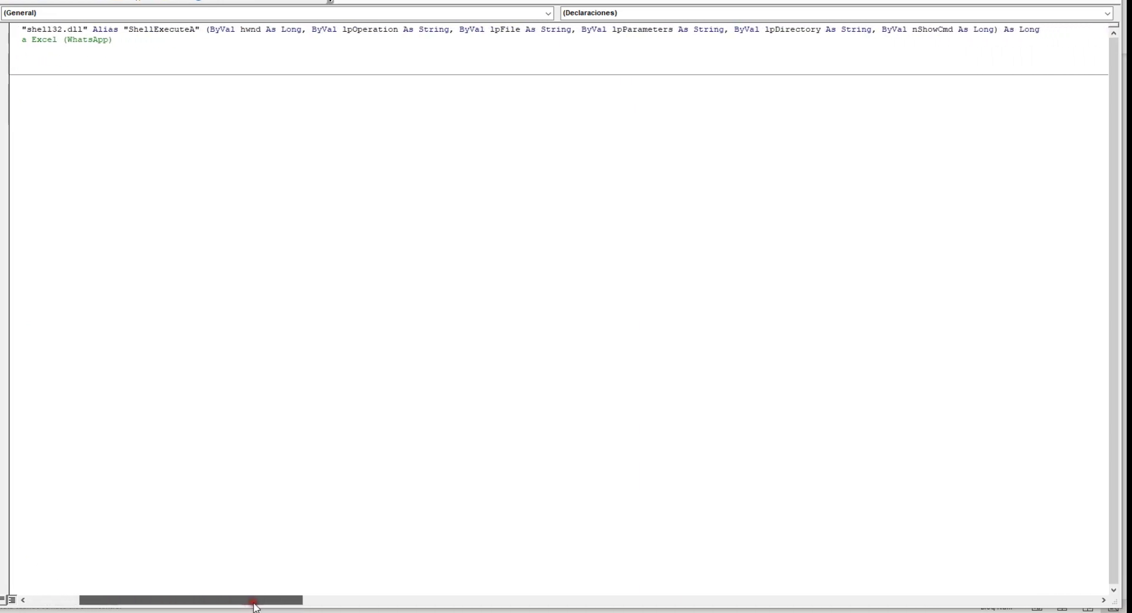
pyautogui.moveTo(255, 605); pyautogui.dragTo(165, 596)
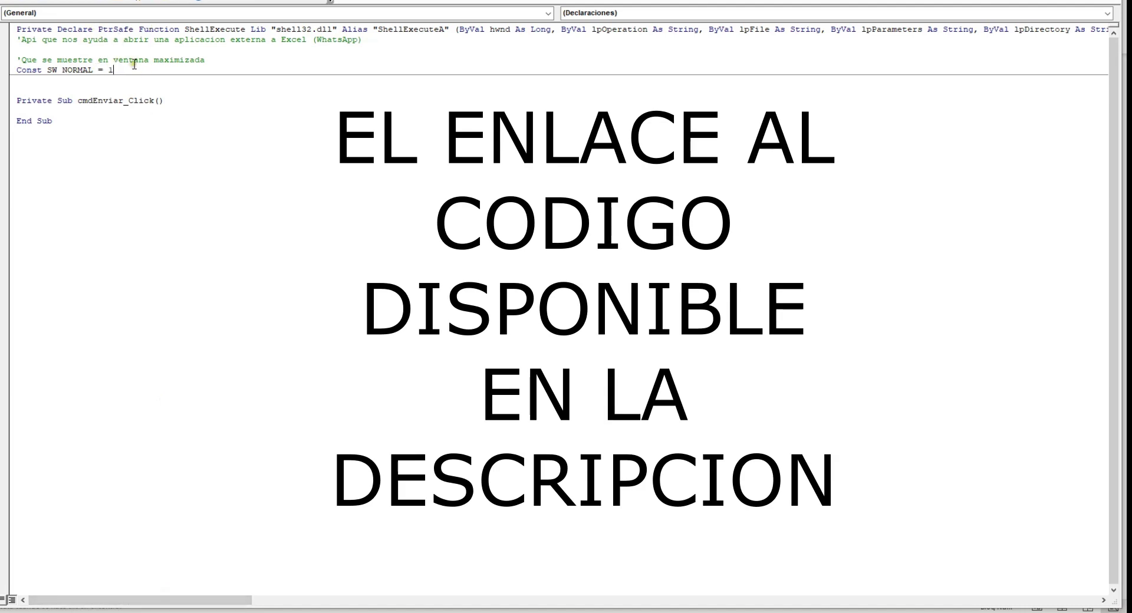
pyautogui.click(185, 29)
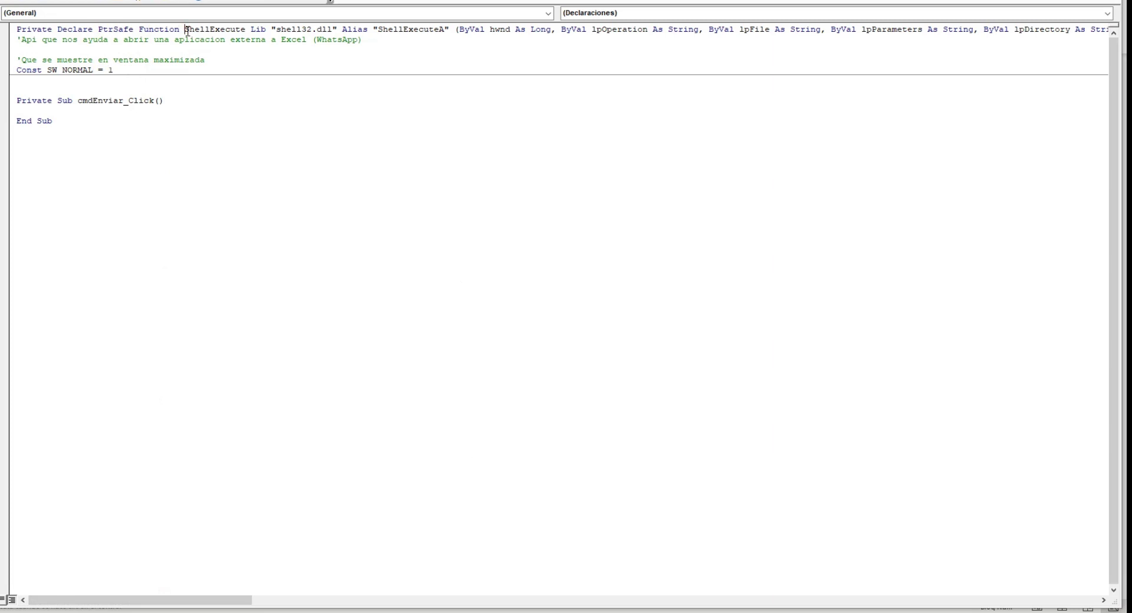
pyautogui.click(132, 70)
pyautogui.moveTo(132, 69); pyautogui.dragTo(11, 71)
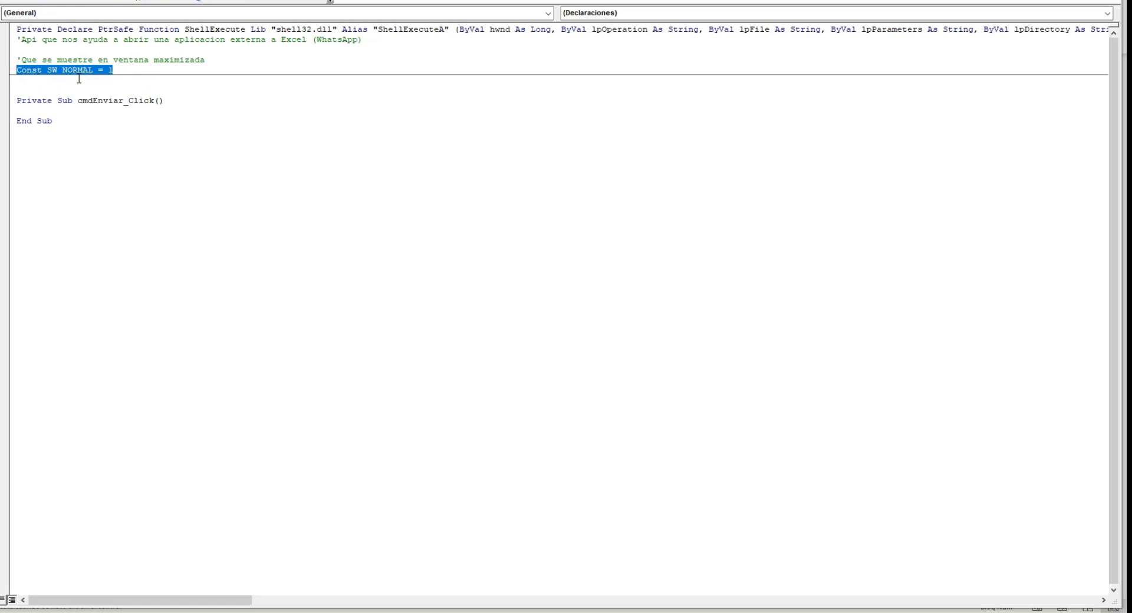
pyautogui.click(115, 72)
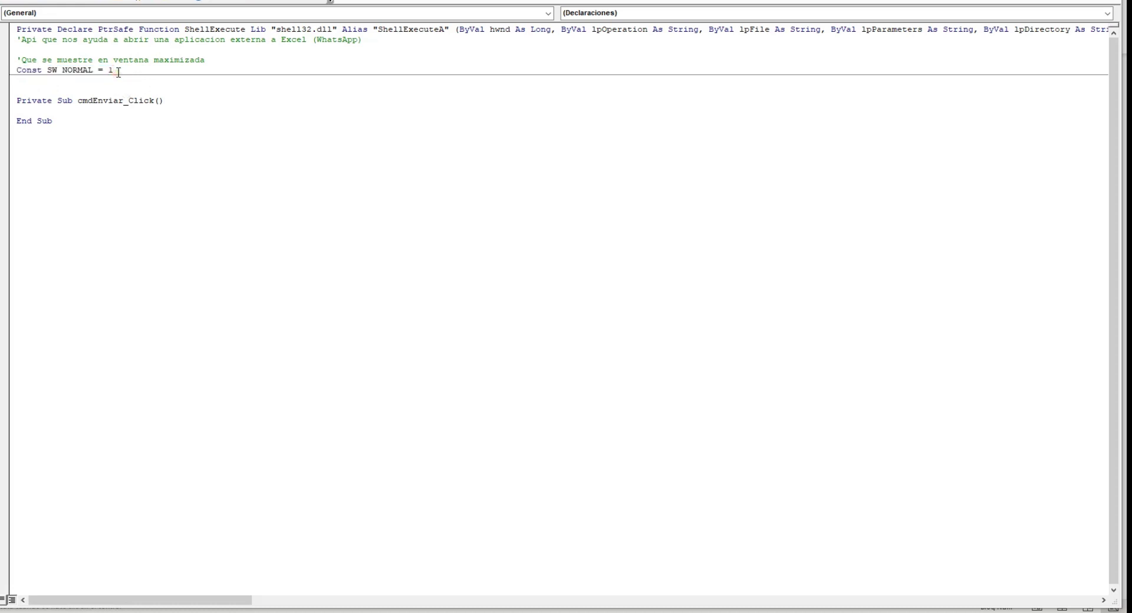
pyautogui.click(45, 110)
# Step: Paste the mensaje, ejecutar, dbTemporal and rsREGISTROS declarations into cmdEnviar_Click and review them
pyautogui.press('Return')
pyautogui.press('Return')
pyautogui.press('Return')
pyautogui.press('Return')
pyautogui.press('Up')
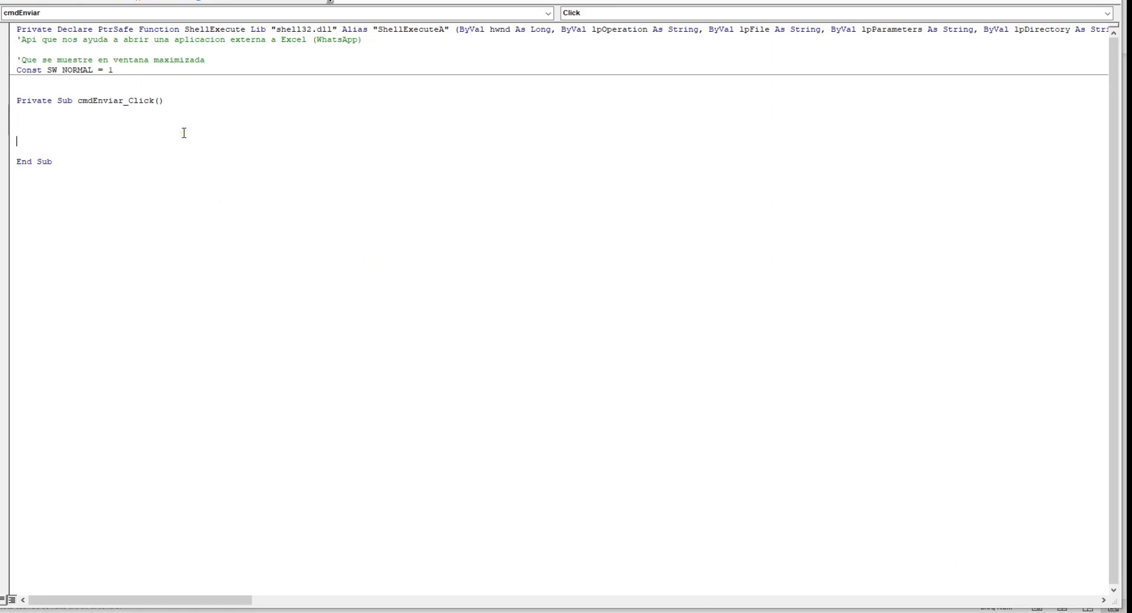
pyautogui.write("'Variables del envío que necesita la API     Dim mensaje As String     Dim ejecutar      'Variables del entorno de ACCESS     Dim dbTemporal As DAO.Database     Dim rsREGISTROS As DAO.Recordset     Set dbTemporal = CurrentDb")
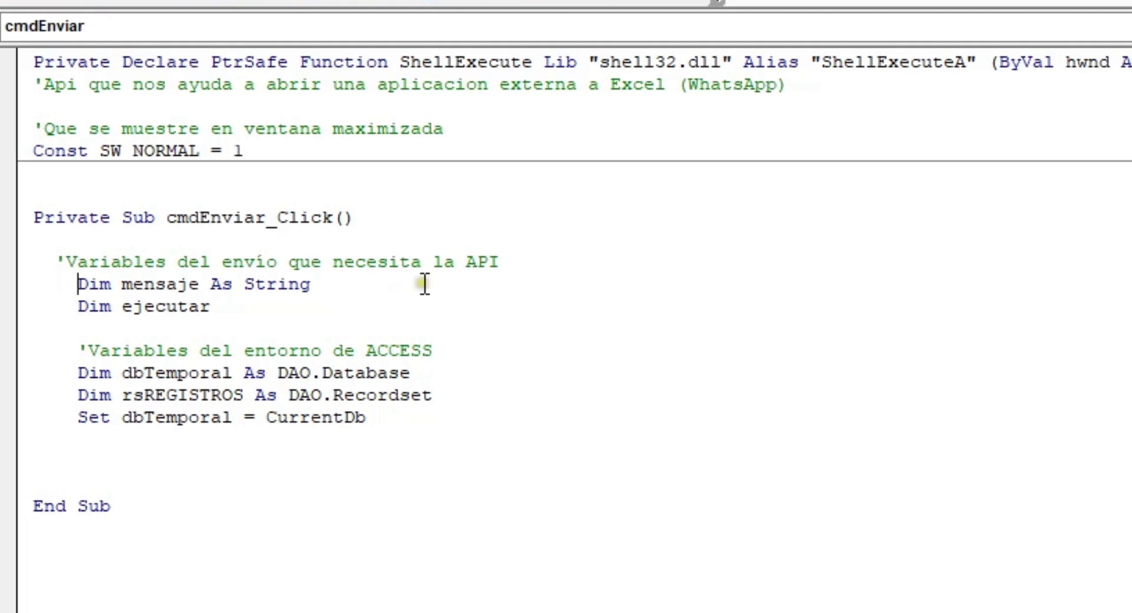
pyautogui.moveTo(79, 283); pyautogui.dragTo(309, 285)
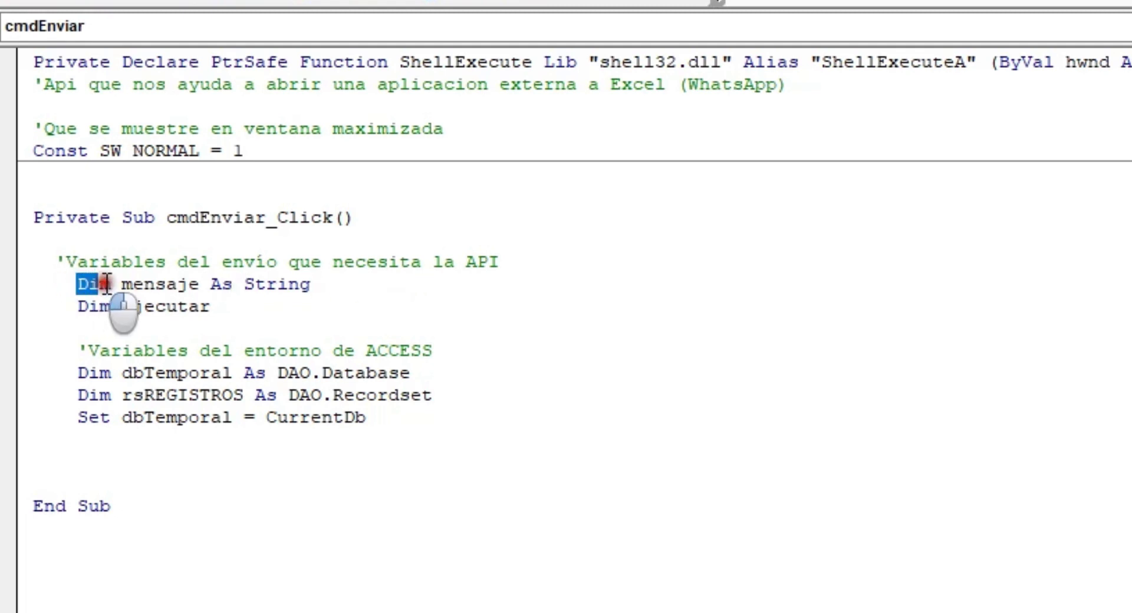
pyautogui.moveTo(78, 306); pyautogui.dragTo(210, 306)
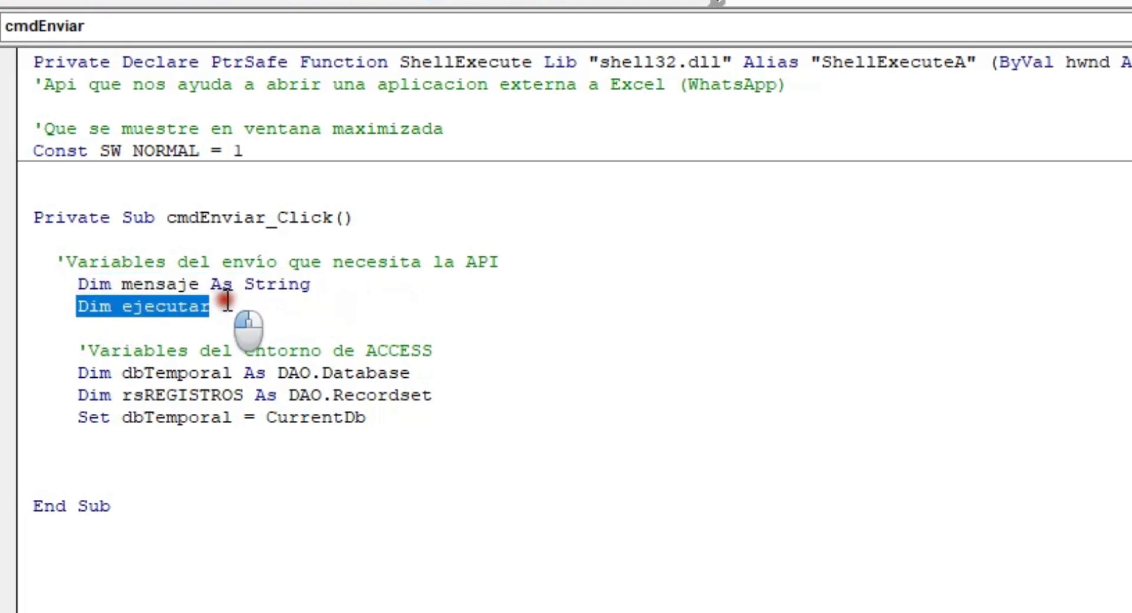
pyautogui.moveTo(65, 372); pyautogui.dragTo(404, 370)
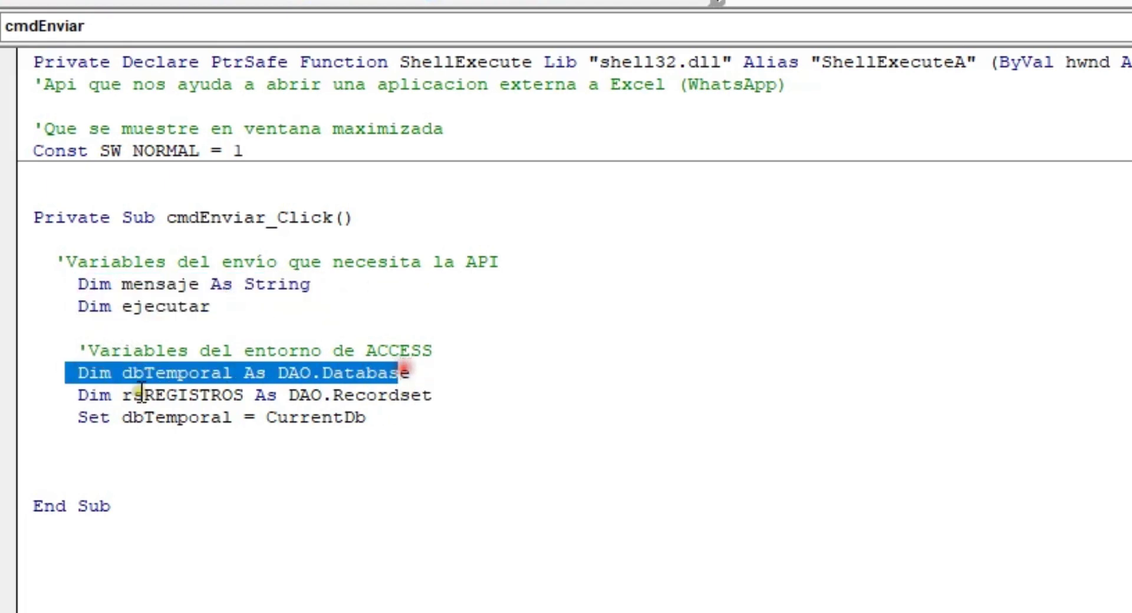
pyautogui.moveTo(65, 395); pyautogui.dragTo(264, 393)
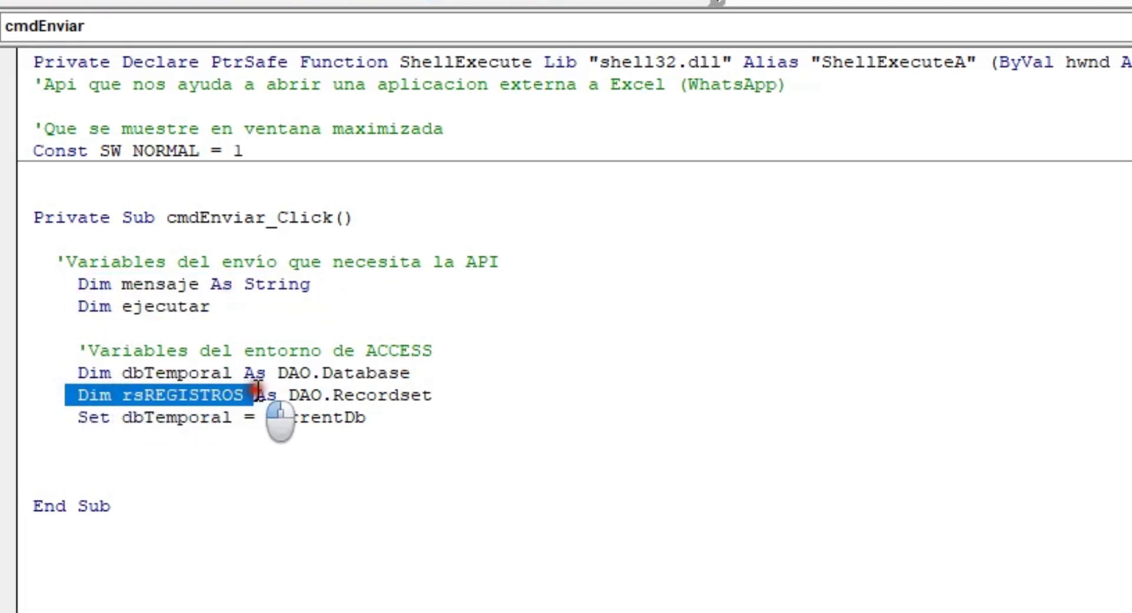
pyautogui.click(229, 367)
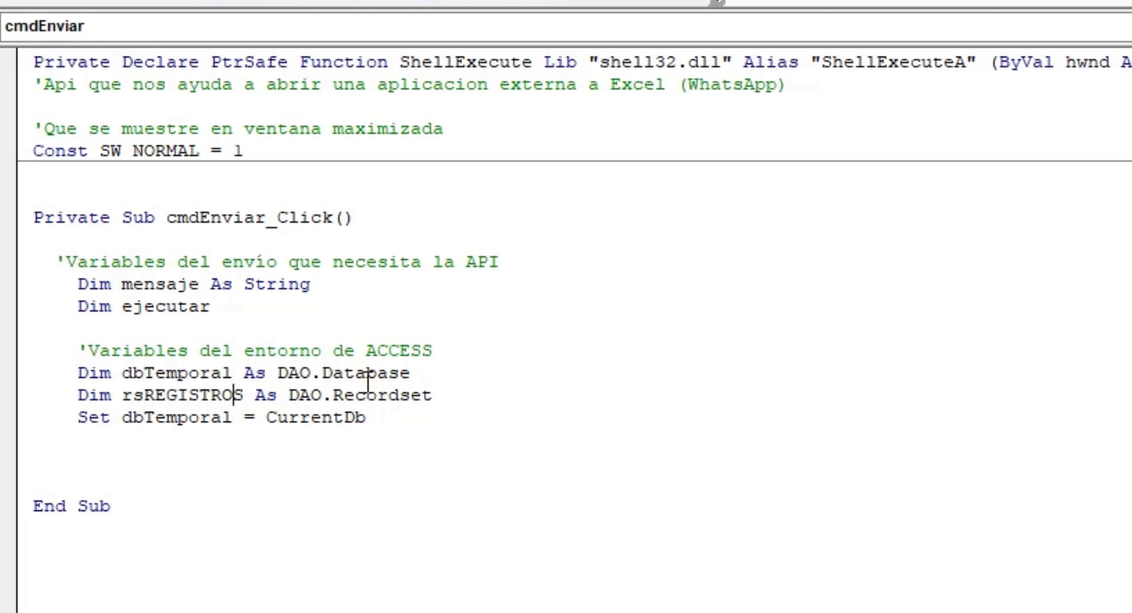
# Step: Paste the code opening the CONTACTOS recordset after the dbTemporal = CurrentDb line
pyautogui.moveTo(437, 422); pyautogui.dragTo(77, 284)
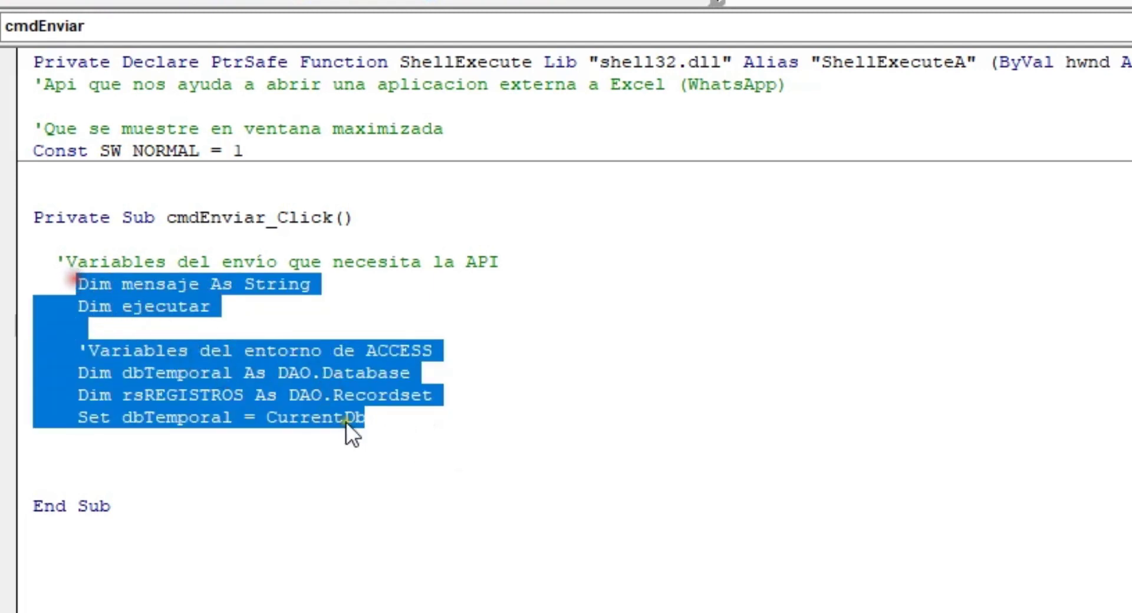
pyautogui.click(465, 423)
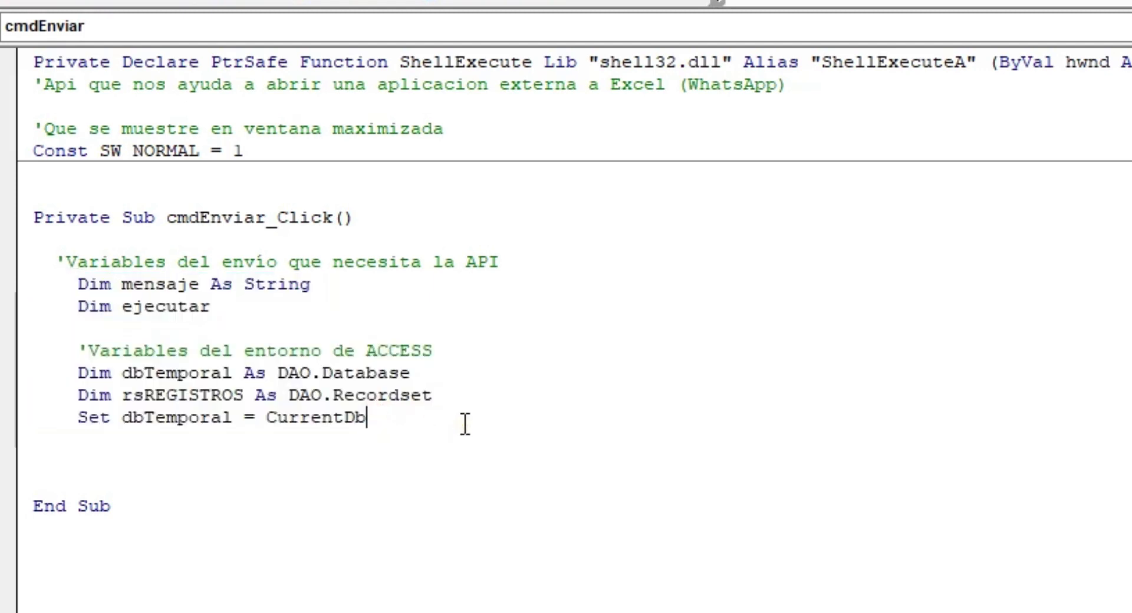
pyautogui.press('Return')
pyautogui.press('Return')
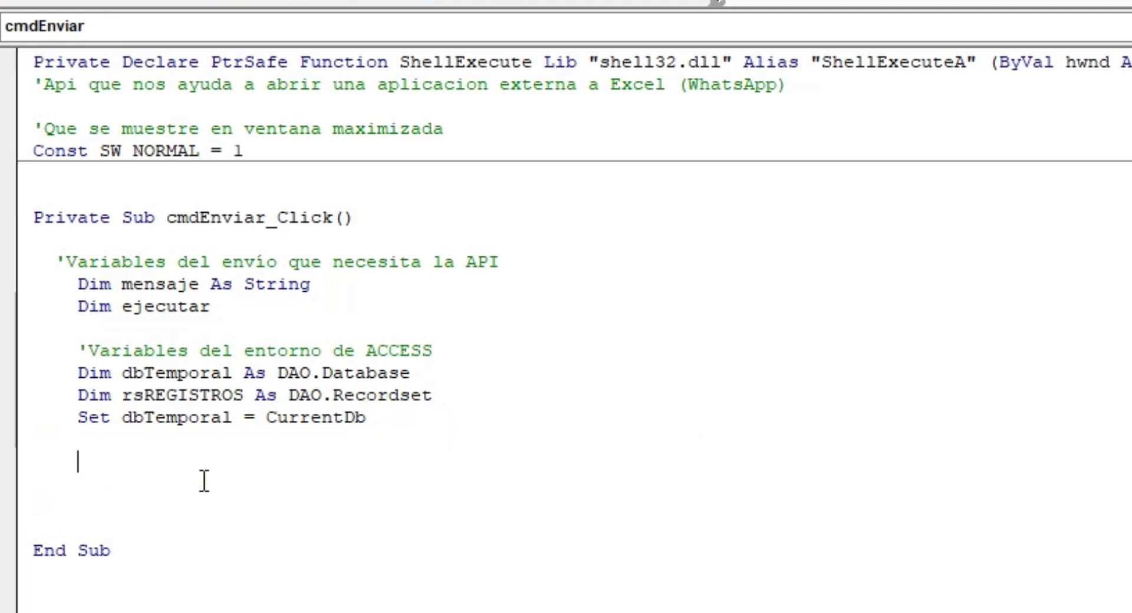
pyautogui.hotkey('ctrl', 'v')
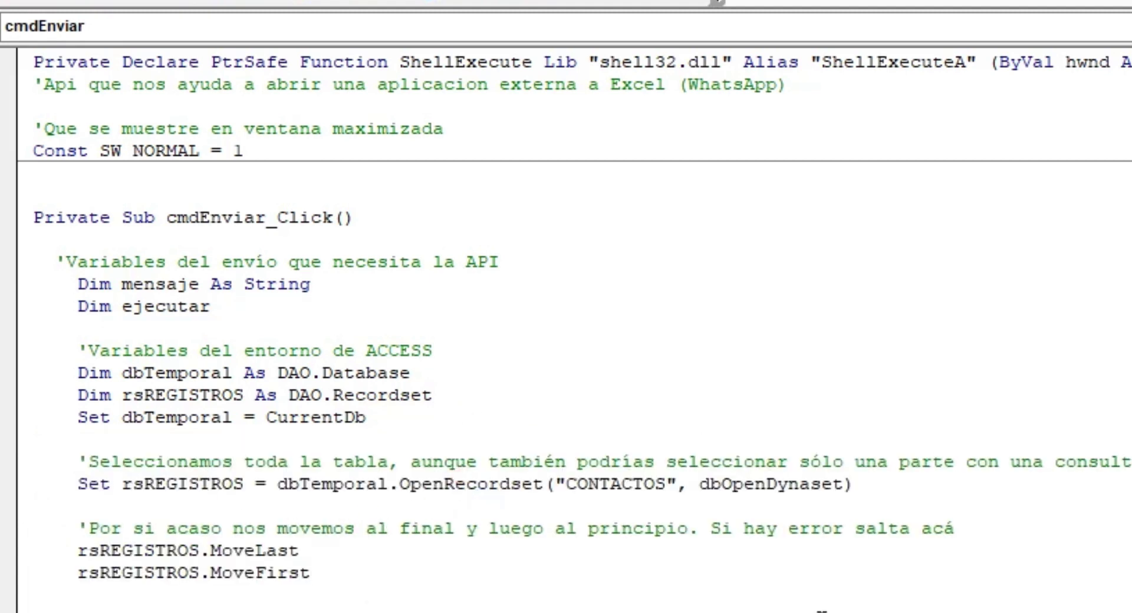
# Step: Highlight Set rsREGISTROS, the dbTemporal.OpenRecordset call and the CONTACTOS table name to explain them
pyautogui.click(78, 484)
pyautogui.moveTo(78, 484); pyautogui.dragTo(242, 484)
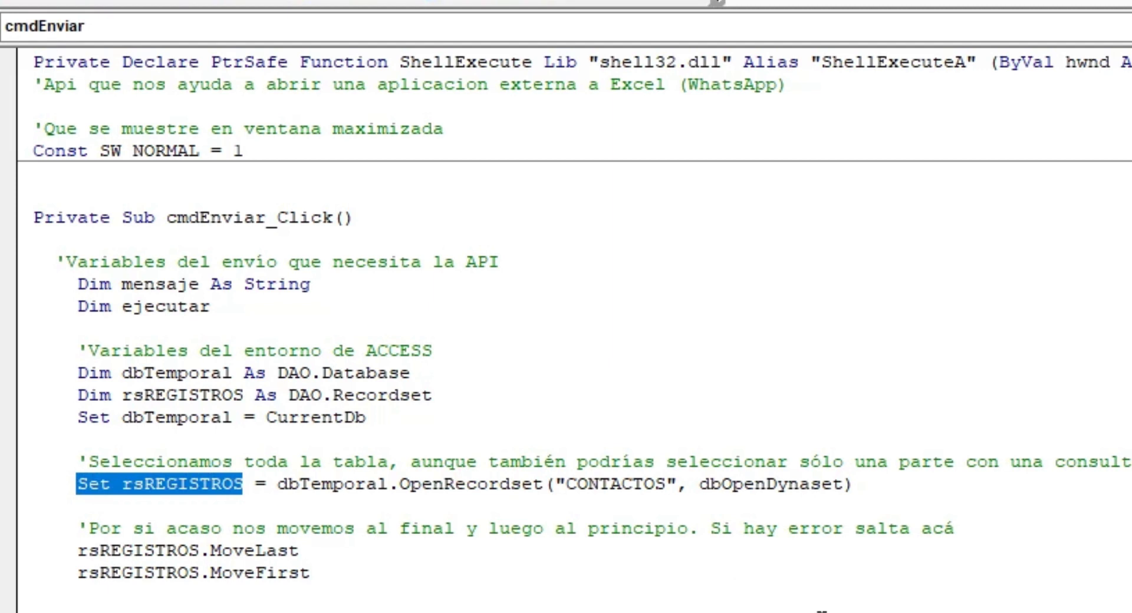
pyautogui.press('Right')
pyautogui.press('Right')
pyautogui.press('Right')
pyautogui.press('Right')
pyautogui.press('Right')
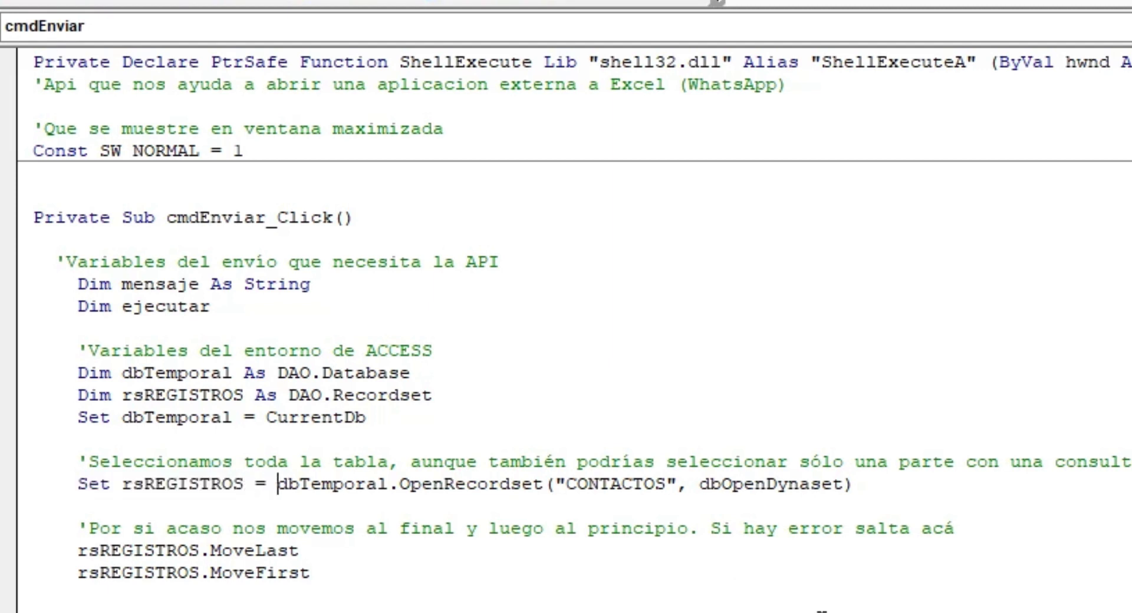
pyautogui.hotkey('shift', 'End')
pyautogui.hotkey('shift', 'Left')
pyautogui.hotkey('shift', 'Left')
pyautogui.hotkey('shift', 'Left')
pyautogui.hotkey('shift', 'Left')
pyautogui.hotkey('shift', 'Left')
pyautogui.moveTo(675, 484); pyautogui.dragTo(564, 484)
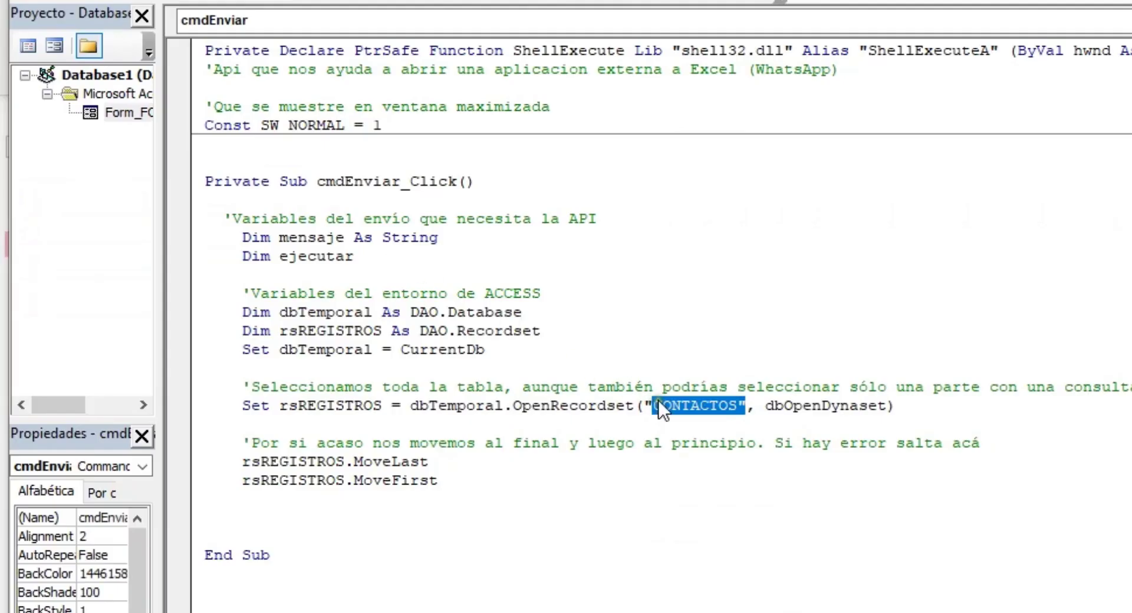
# Step: Add indented blank lines below the MoveLast and MoveFirst lines
pyautogui.moveTo(438, 480); pyautogui.dragTo(207, 462)
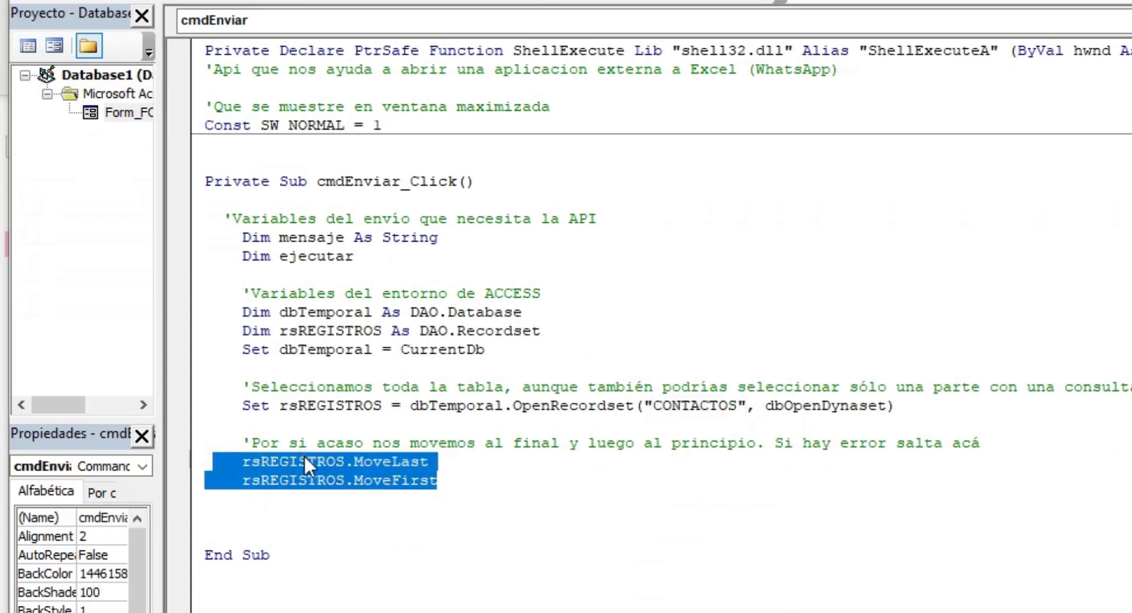
pyautogui.click(309, 504)
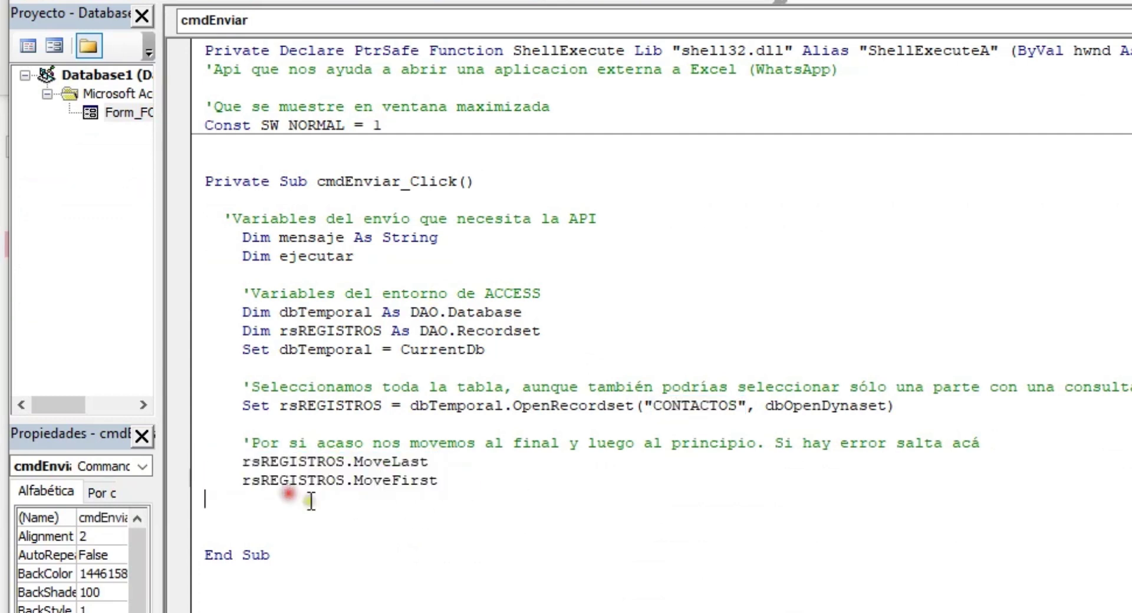
pyautogui.press('Tab')
pyautogui.press('Return')
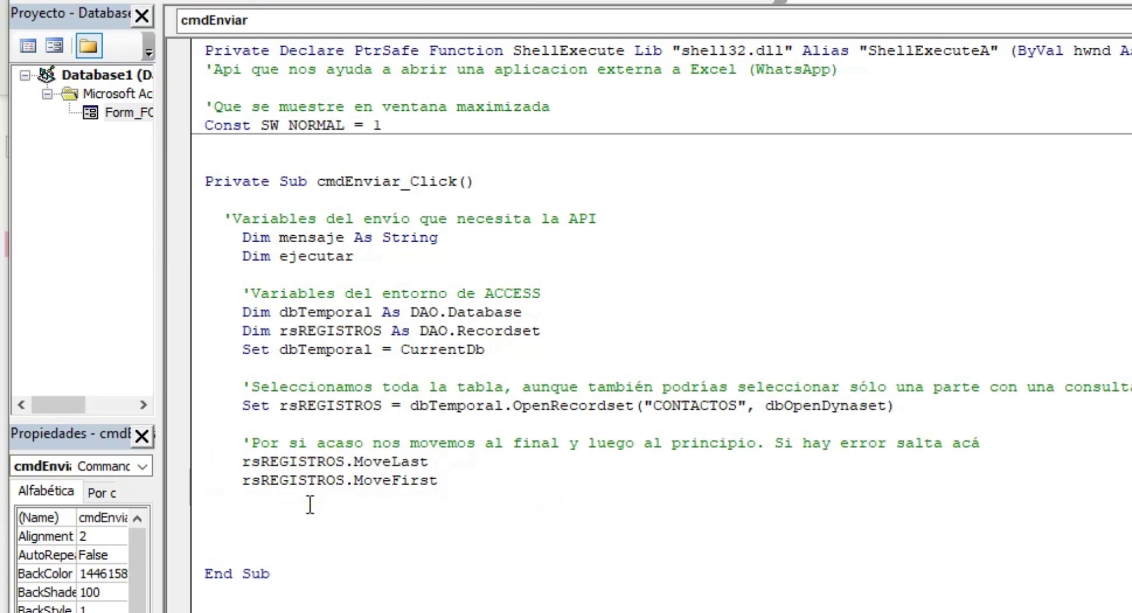
pyautogui.press('Return')
pyautogui.press('Return')
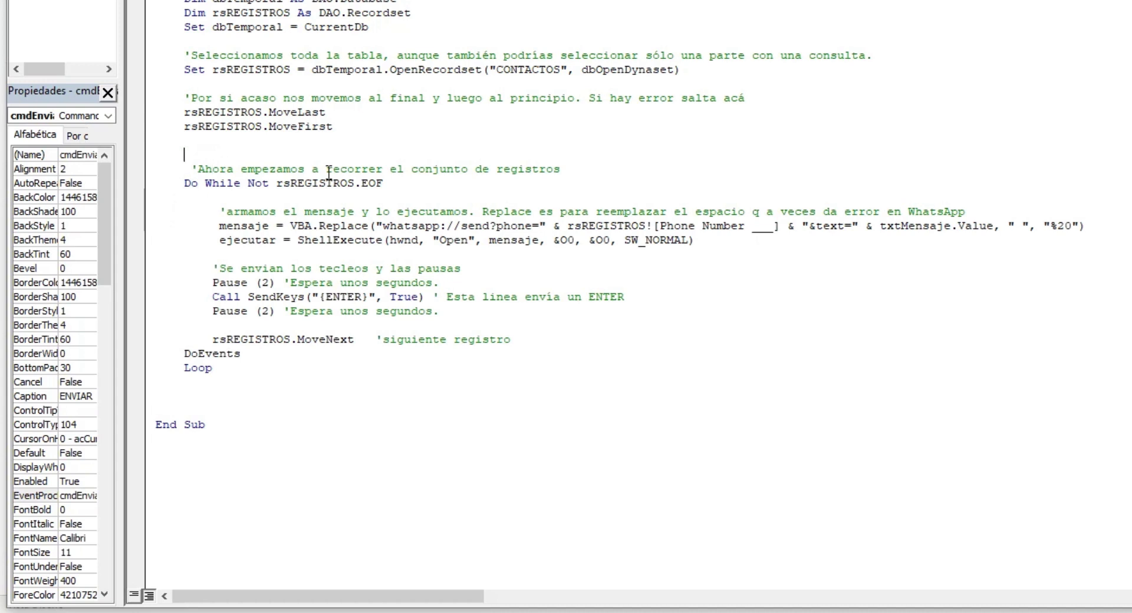
# Step: Remove the extra blank line and indentation before the loop comment and restore its apostrophe
pyautogui.press('BackSpace')
pyautogui.press('Delete')
pyautogui.press('Delete')
pyautogui.press('Delete')
pyautogui.press('Delete')
pyautogui.press('Delete')
pyautogui.press('Delete')
pyautogui.press('Return')
pyautogui.write("'")
pyautogui.press('Up')
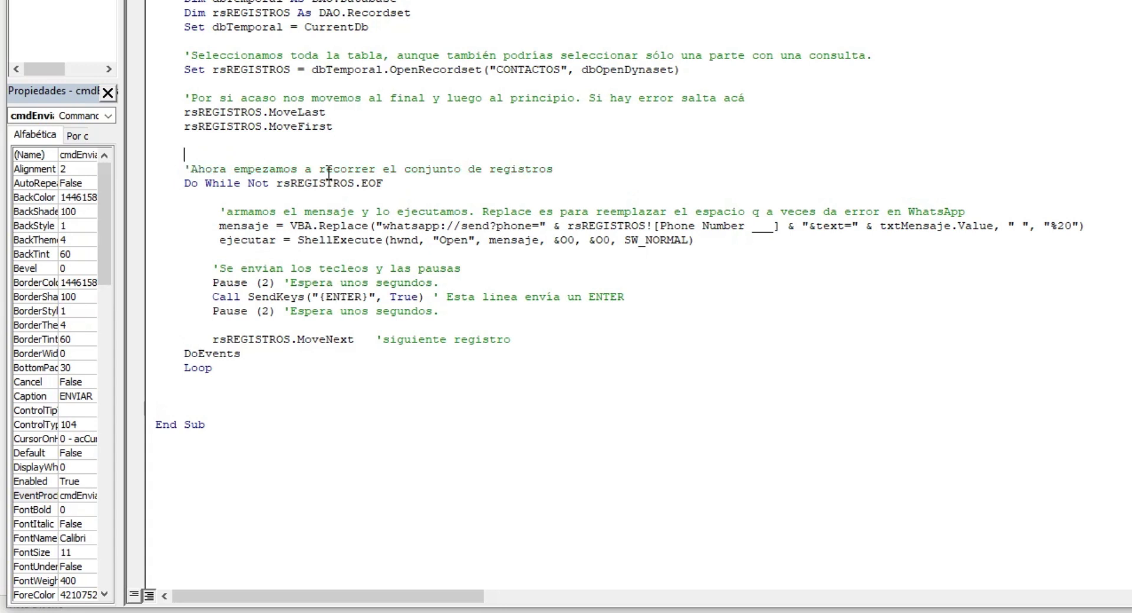
# Step: Highlight the Do While Not rsREGISTROS.EOF line and the WhatsApp link-building mensaje line
pyautogui.moveTo(178, 181); pyautogui.dragTo(386, 185)
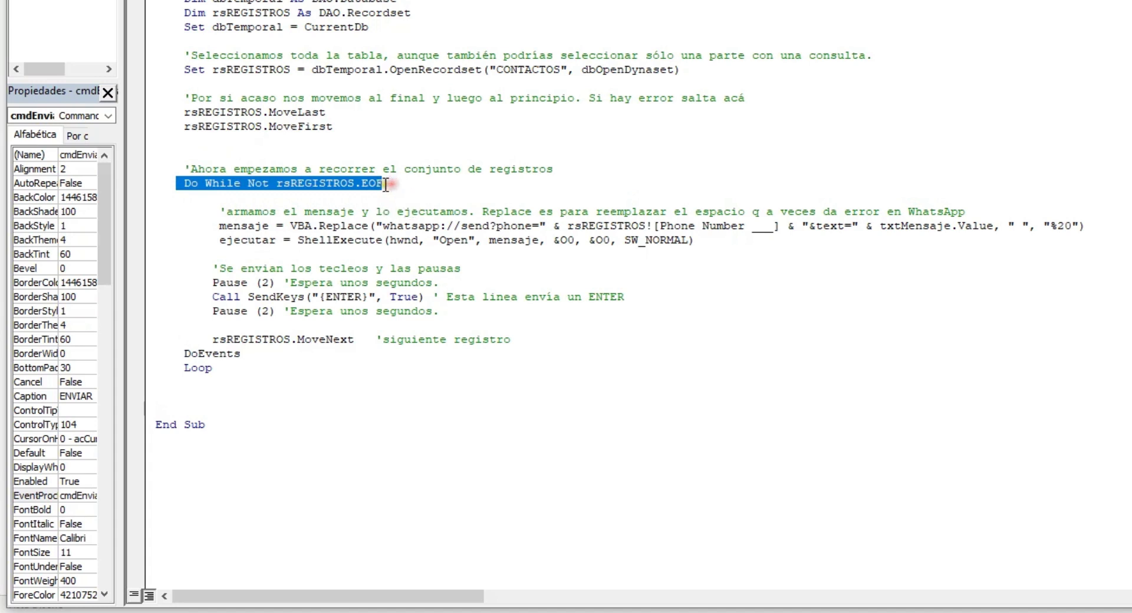
pyautogui.moveTo(386, 185); pyautogui.dragTo(176, 184)
pyautogui.moveTo(213, 225); pyautogui.dragTo(309, 224)
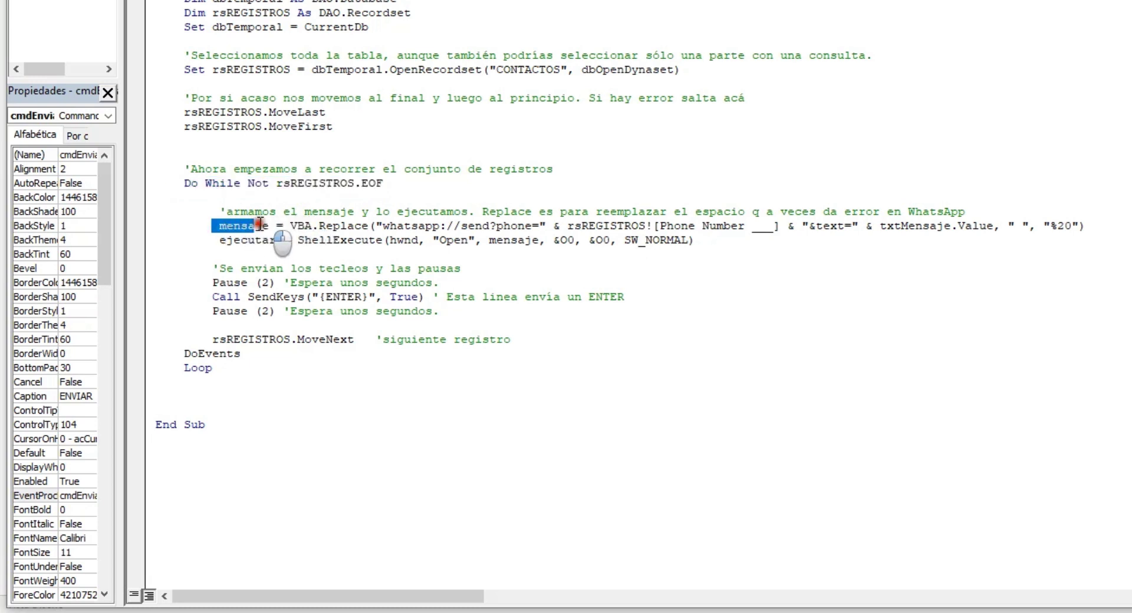
pyautogui.moveTo(309, 224); pyautogui.dragTo(1085, 226)
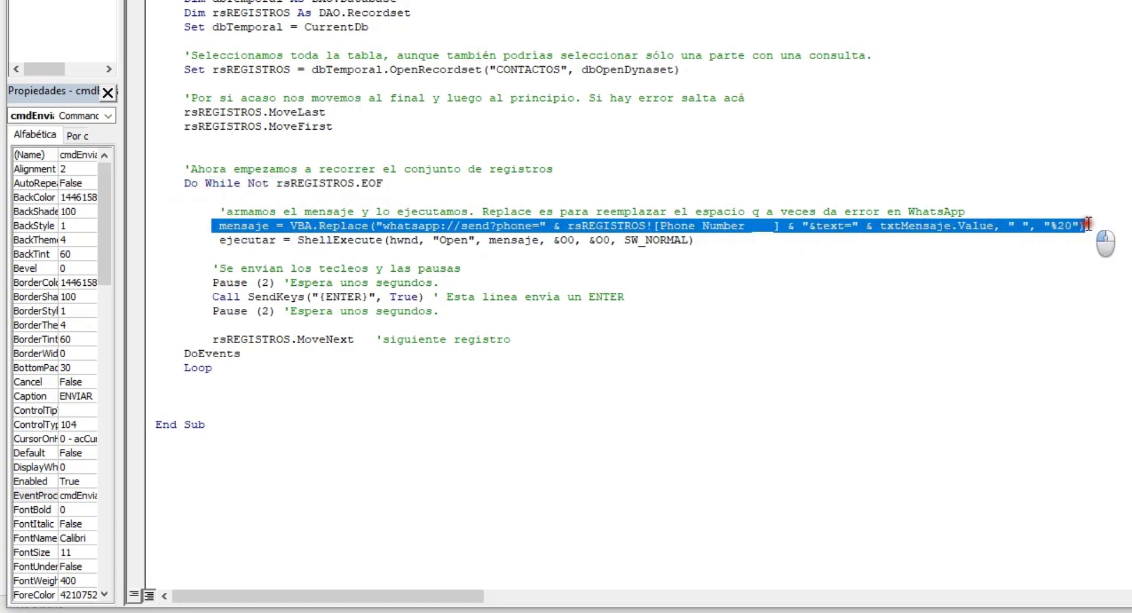
pyautogui.click(662, 231)
# Step: Highlight the Phone Number field and txtMensaje.Value references within the link's text= parameter
pyautogui.moveTo(567, 226); pyautogui.dragTo(782, 225)
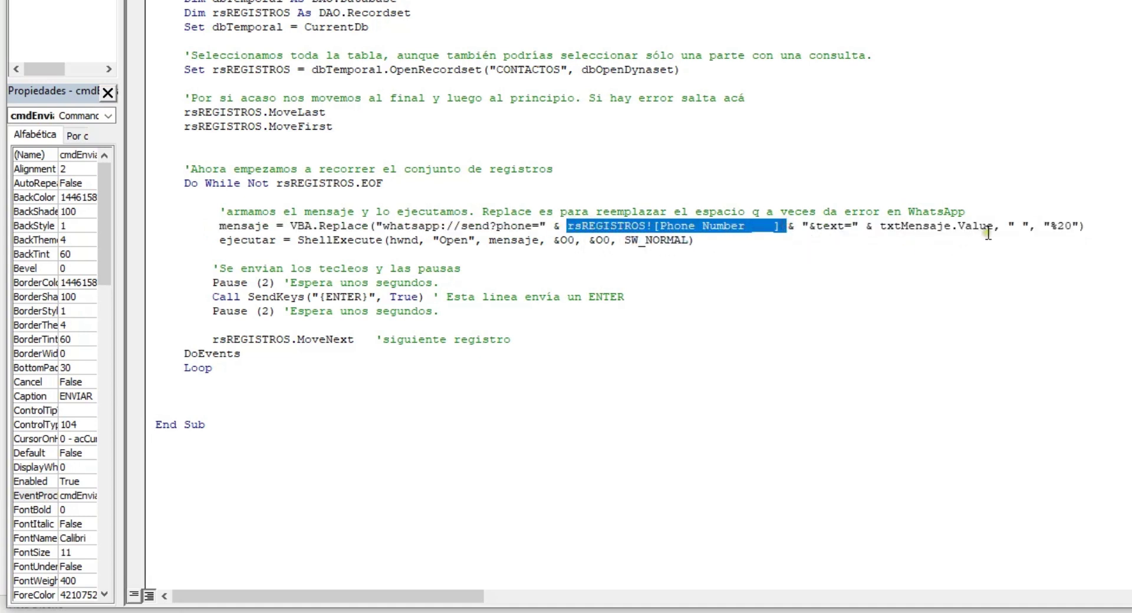
pyautogui.moveTo(992, 226); pyautogui.dragTo(880, 227)
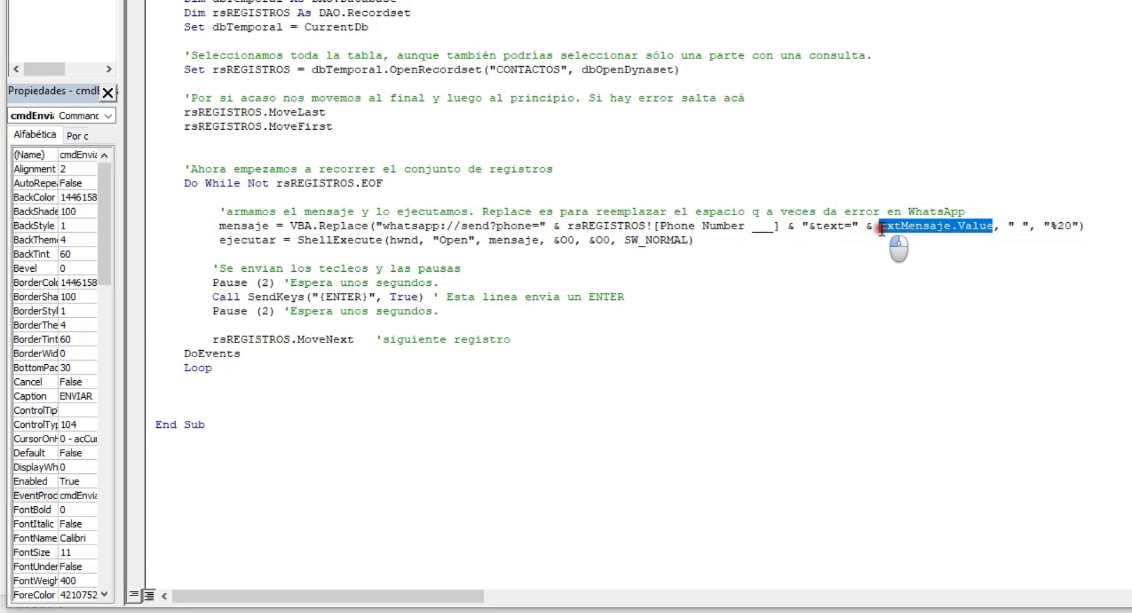
pyautogui.moveTo(568, 226); pyautogui.dragTo(778, 226)
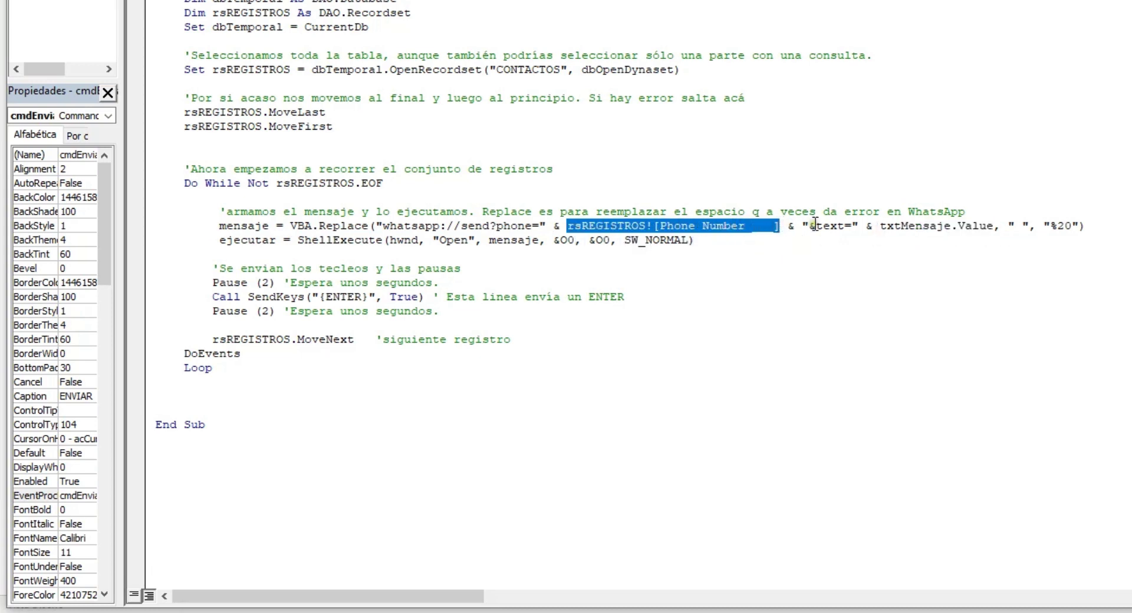
pyautogui.click(841, 226)
pyautogui.moveTo(880, 226); pyautogui.dragTo(998, 227)
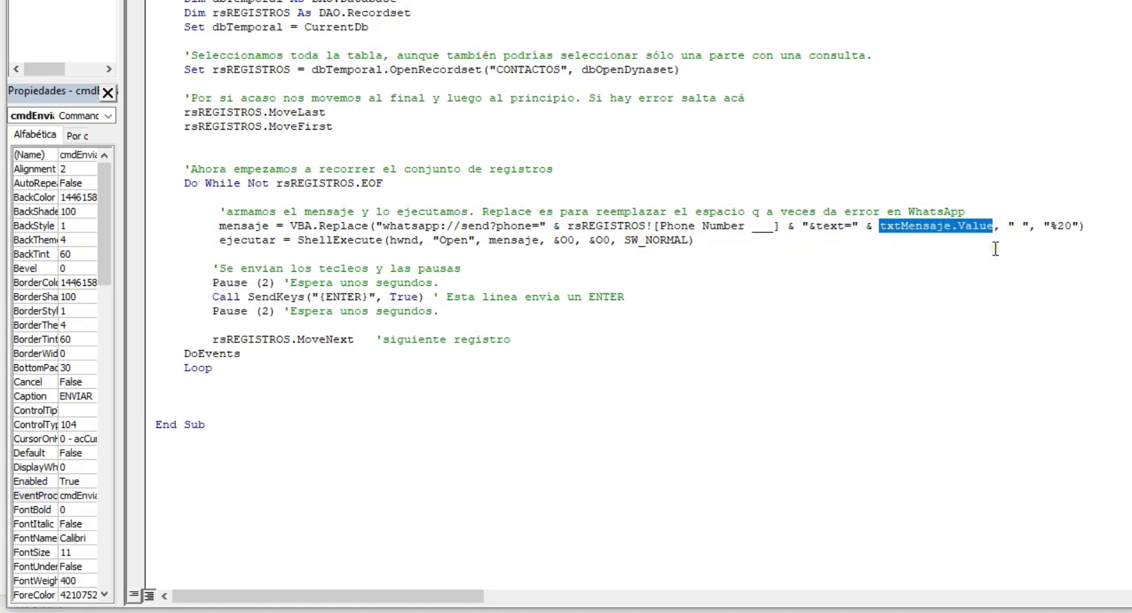
pyautogui.moveTo(779, 226); pyautogui.dragTo(568, 226)
pyautogui.moveTo(993, 226); pyautogui.dragTo(880, 226)
pyautogui.moveTo(815, 226); pyautogui.dragTo(994, 225)
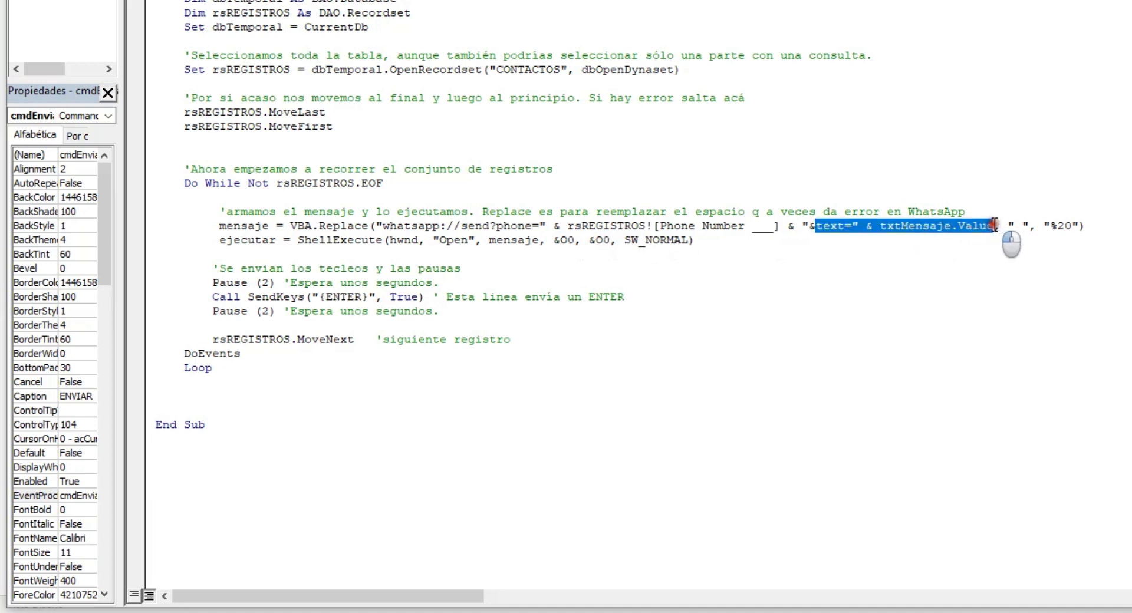
pyautogui.click(935, 225)
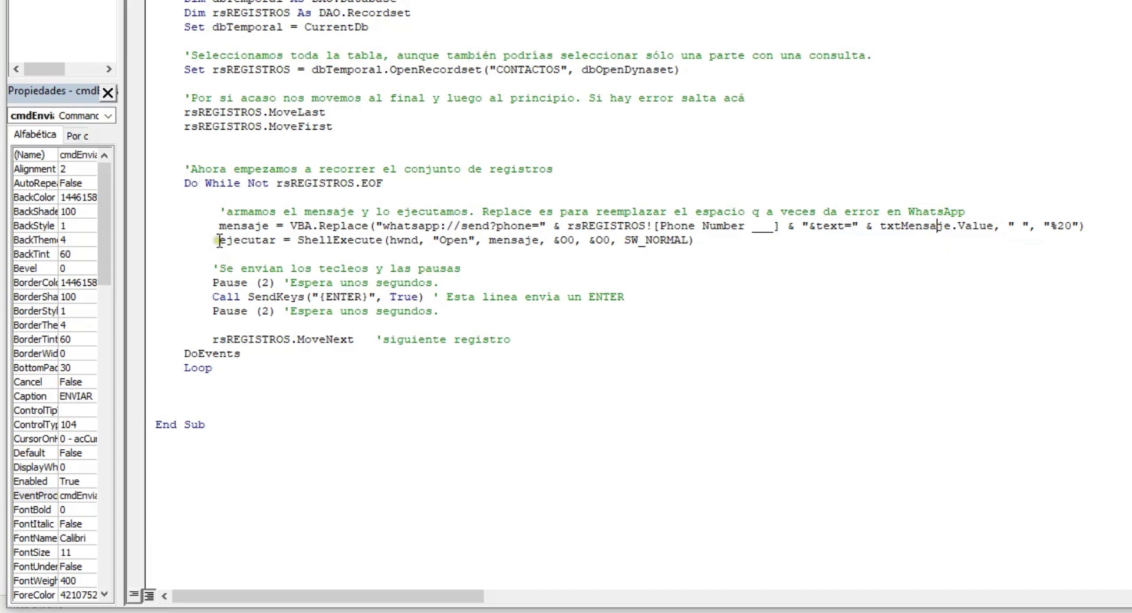
# Step: Highlight the ShellExecute line, the first Pause (2) call and the SendKeys ENTER call
pyautogui.moveTo(219, 240); pyautogui.dragTo(702, 241)
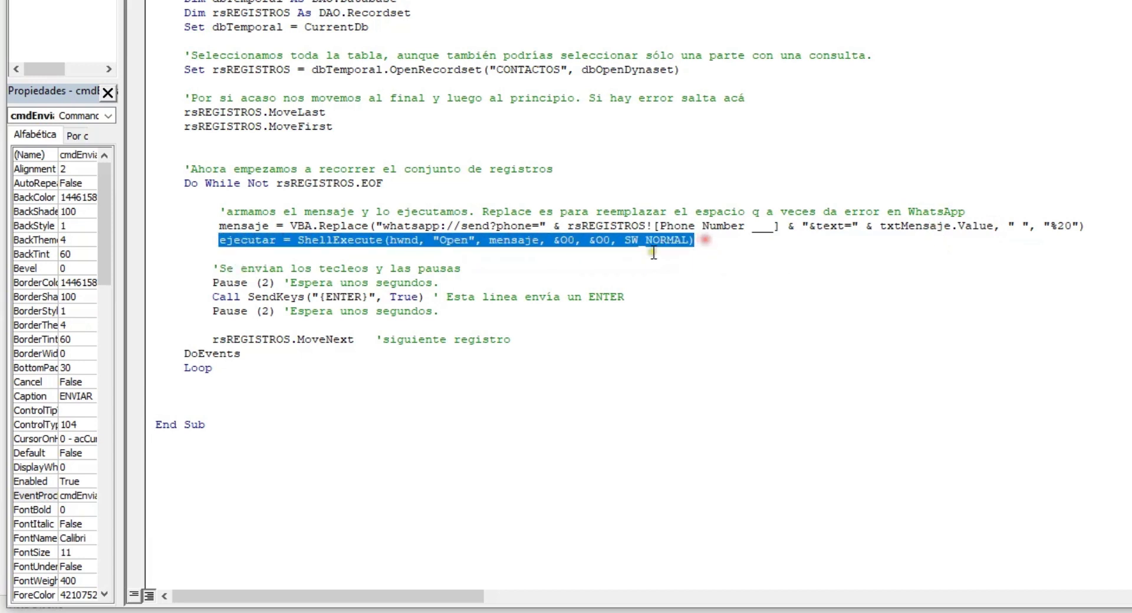
pyautogui.moveTo(219, 240); pyautogui.dragTo(698, 240)
pyautogui.moveTo(215, 284); pyautogui.dragTo(275, 284)
pyautogui.click(214, 284)
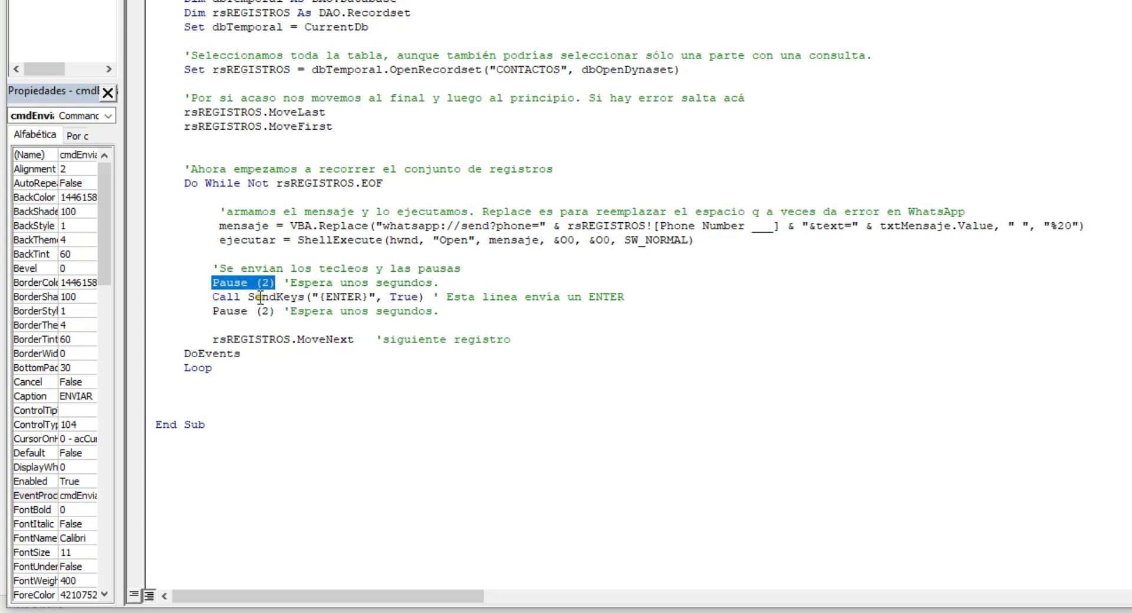
pyautogui.moveTo(225, 297); pyautogui.dragTo(419, 297)
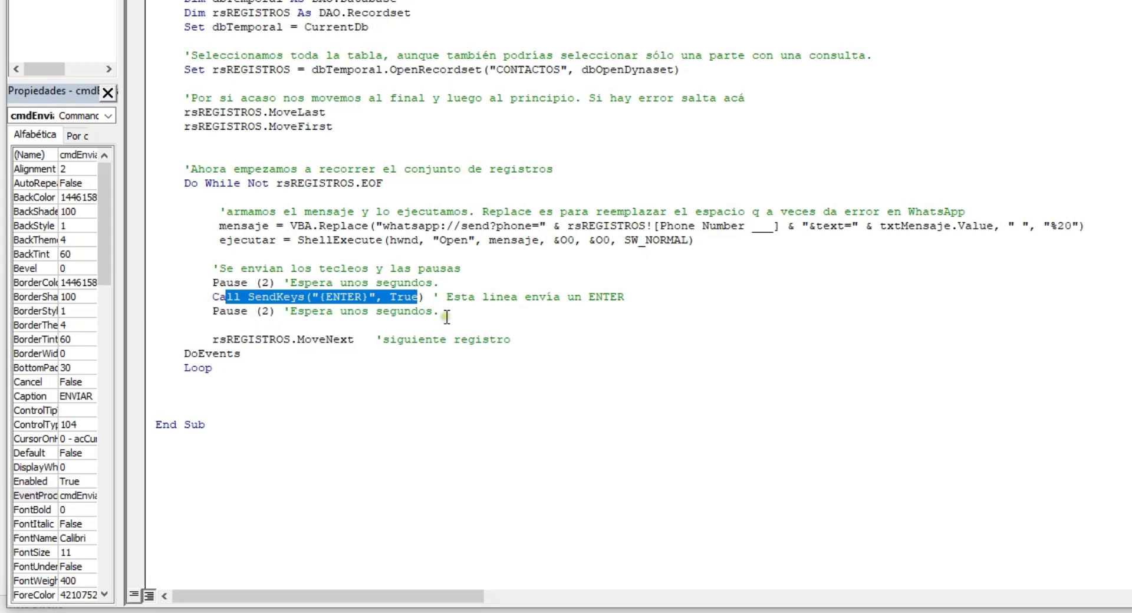
pyautogui.click(220, 339)
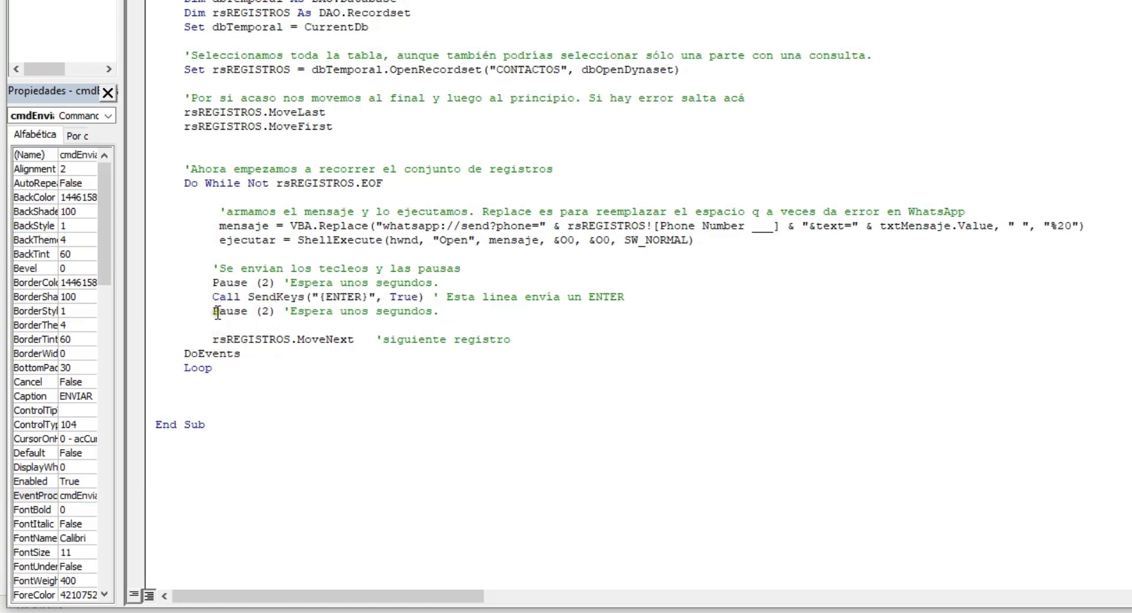
# Step: Highlight the second Pause, MoveNext and whole loop, then add a blank line after Loop
pyautogui.moveTo(211, 310); pyautogui.dragTo(430, 308)
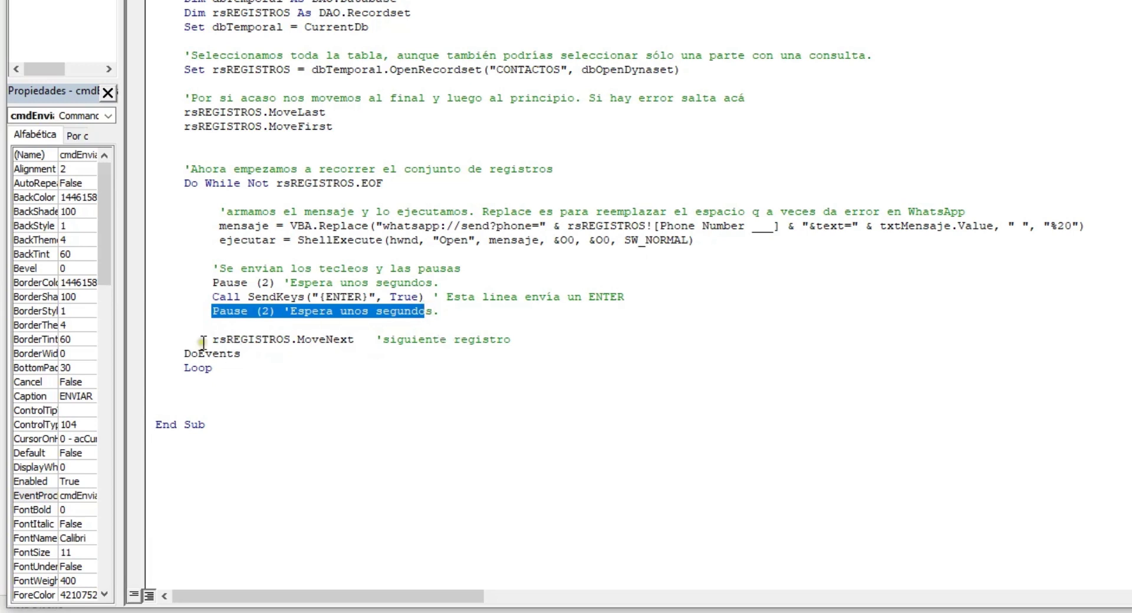
pyautogui.moveTo(212, 339); pyautogui.dragTo(521, 339)
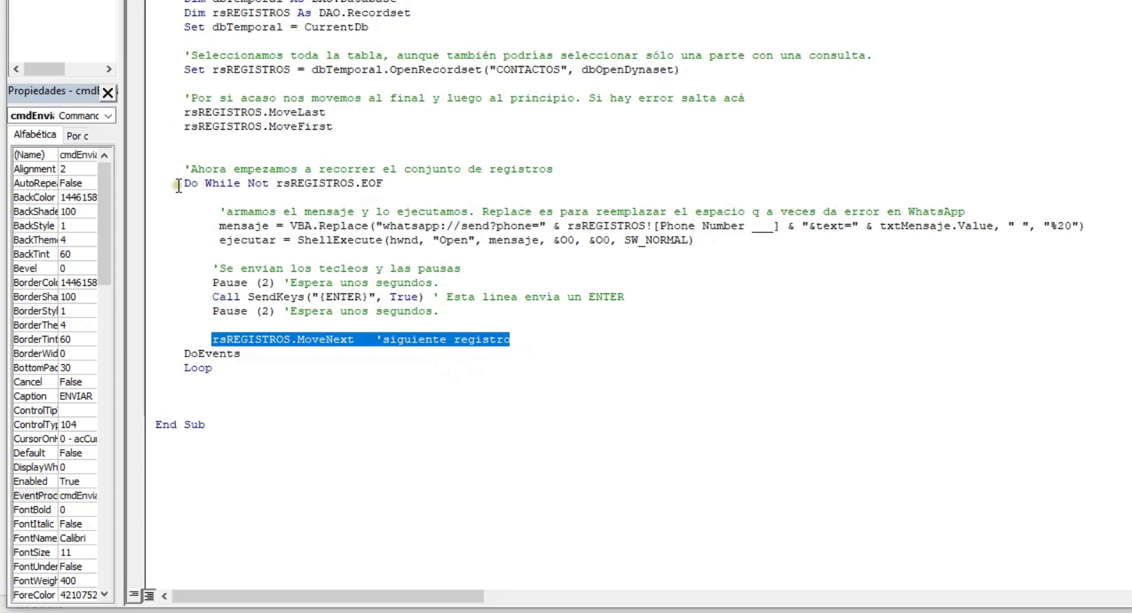
pyautogui.moveTo(177, 182); pyautogui.dragTo(348, 366)
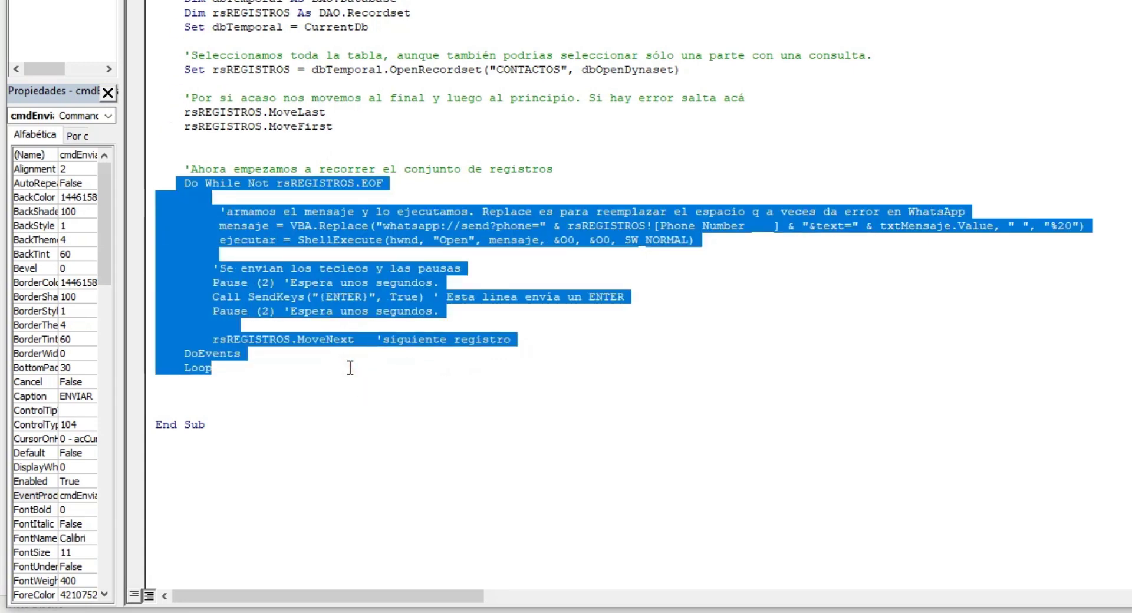
pyautogui.click(319, 370)
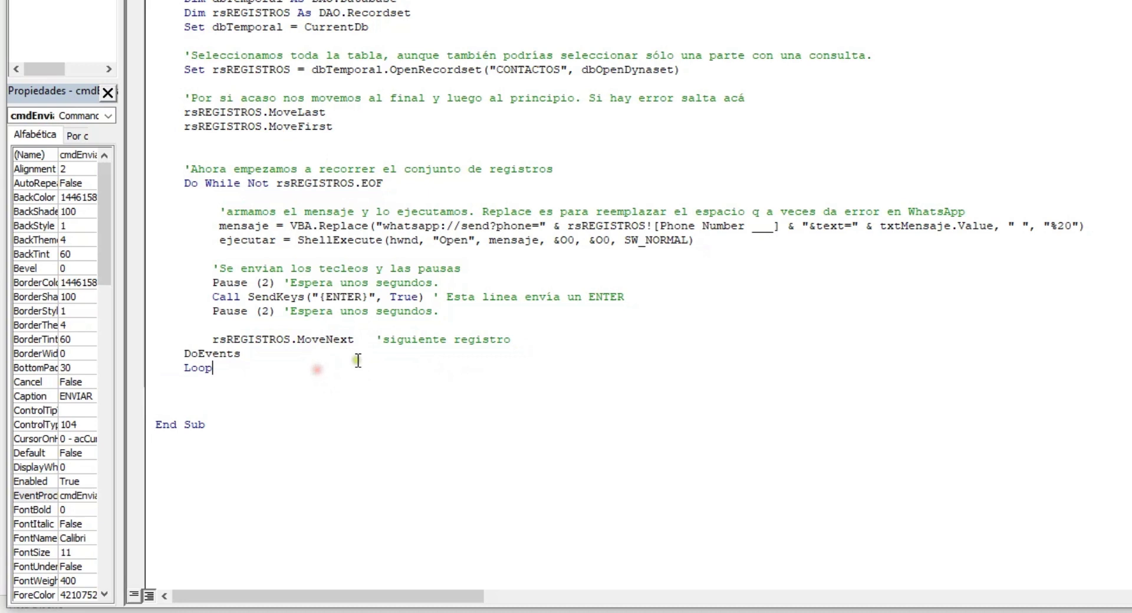
pyautogui.press('Return')
pyautogui.press('Return')
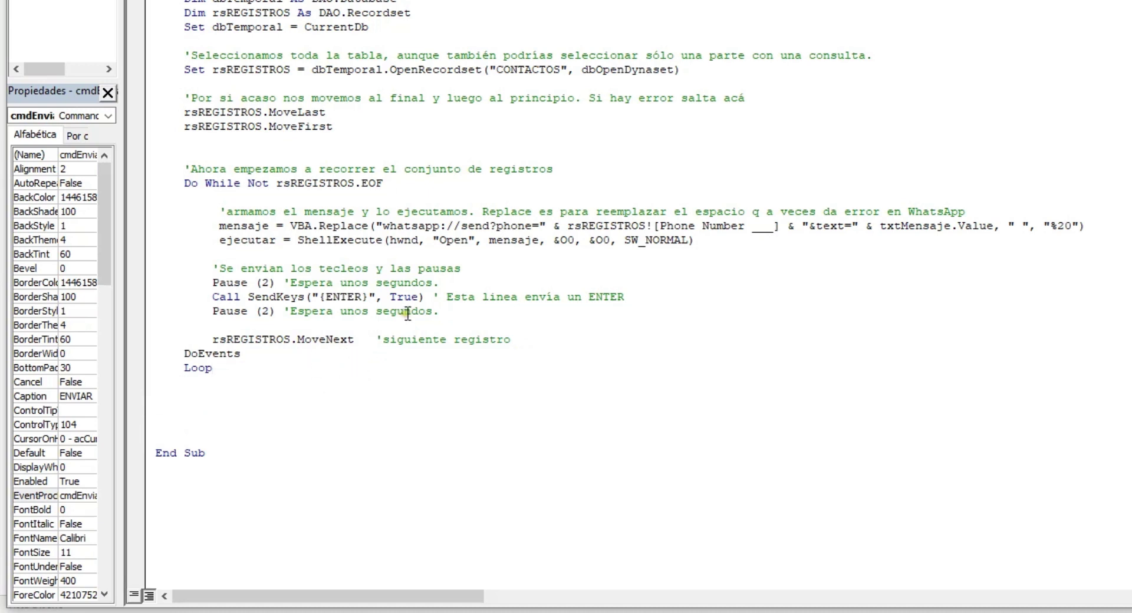
pyautogui.moveTo(220, 370); pyautogui.dragTo(173, 369)
pyautogui.click(181, 392)
pyautogui.hotkey('ctrl', 'v')
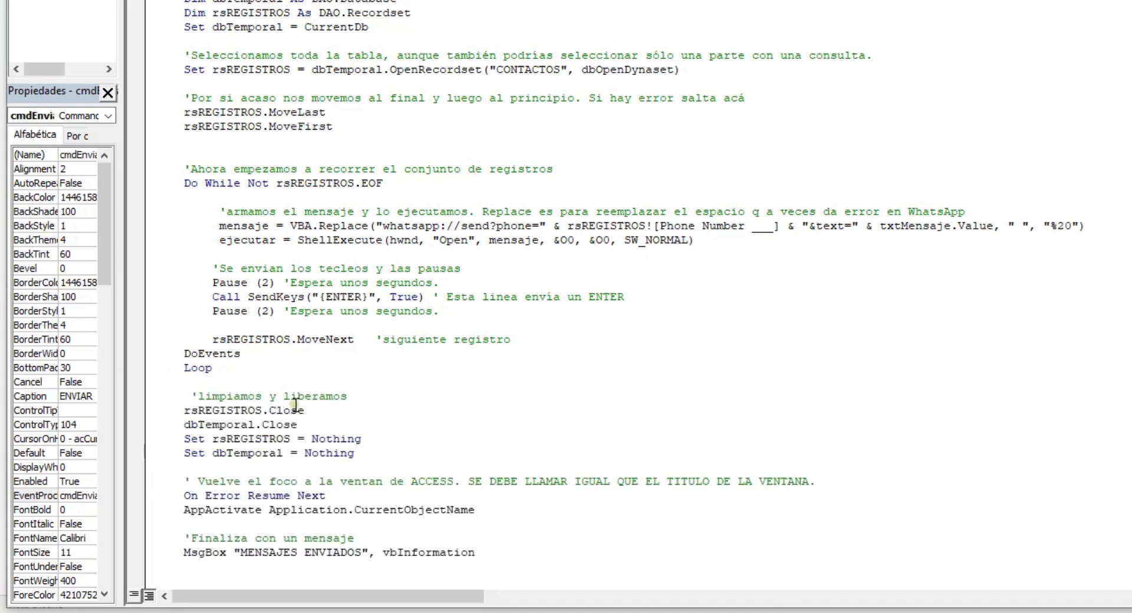
pyautogui.scroll(-1, 389, 394)
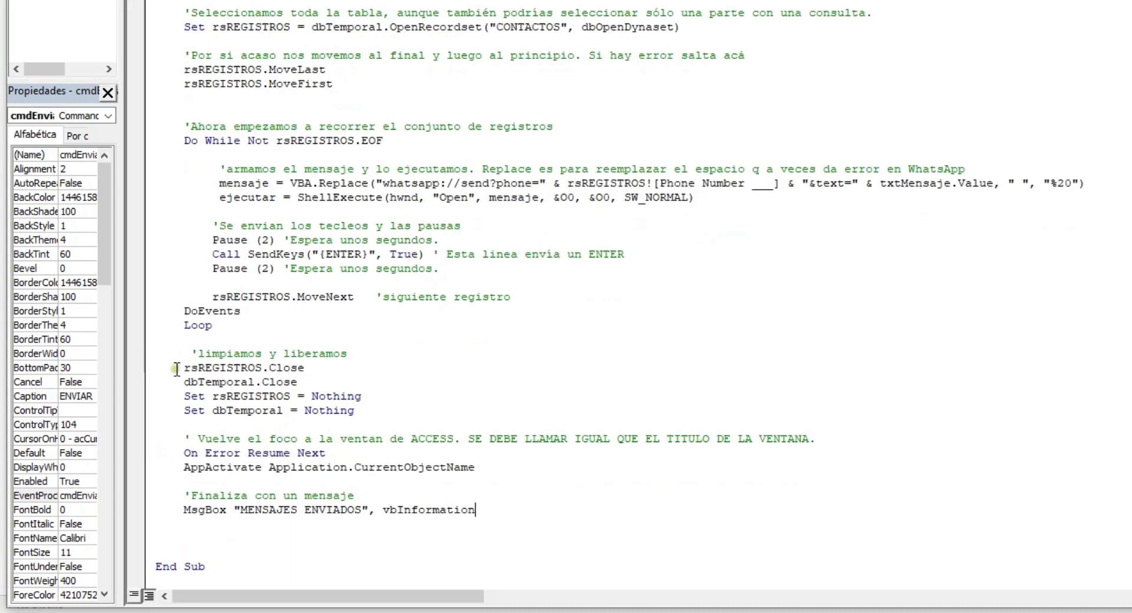
pyautogui.moveTo(180, 368)
pyautogui.mouseDown()
pyautogui.moveTo(314, 376)
pyautogui.moveTo(398, 411)
pyautogui.mouseUp()
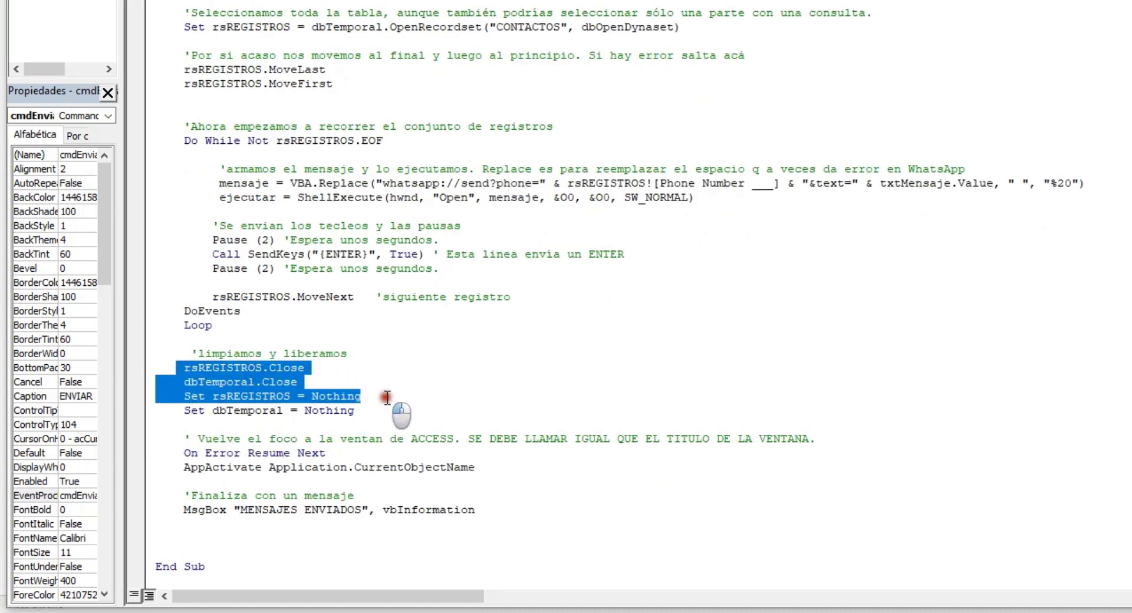
pyautogui.click(185, 467)
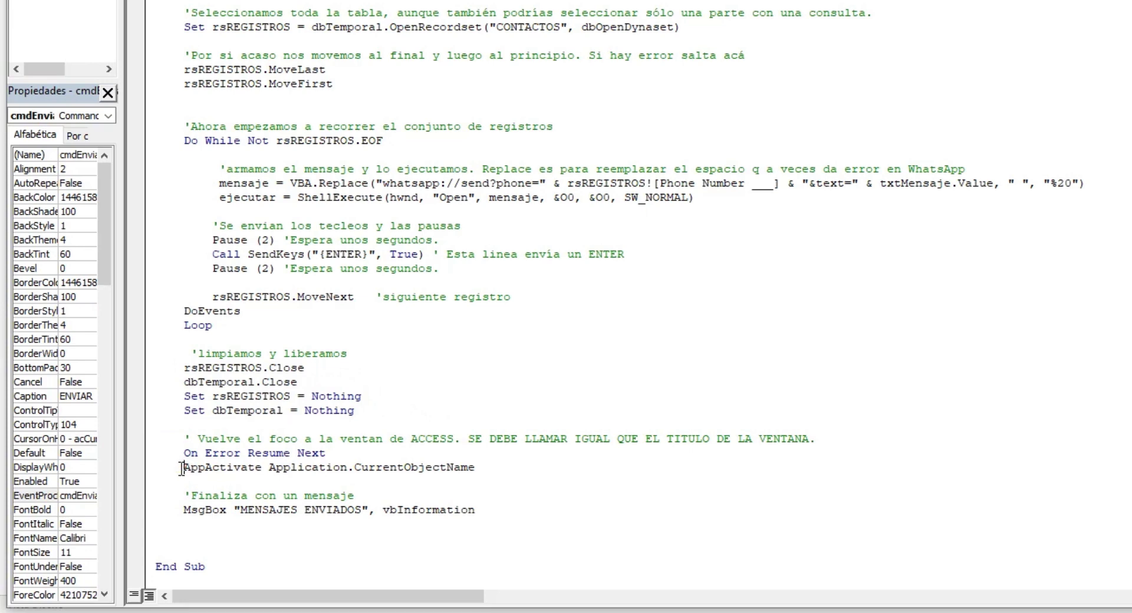
pyautogui.moveTo(183, 466); pyautogui.dragTo(516, 470)
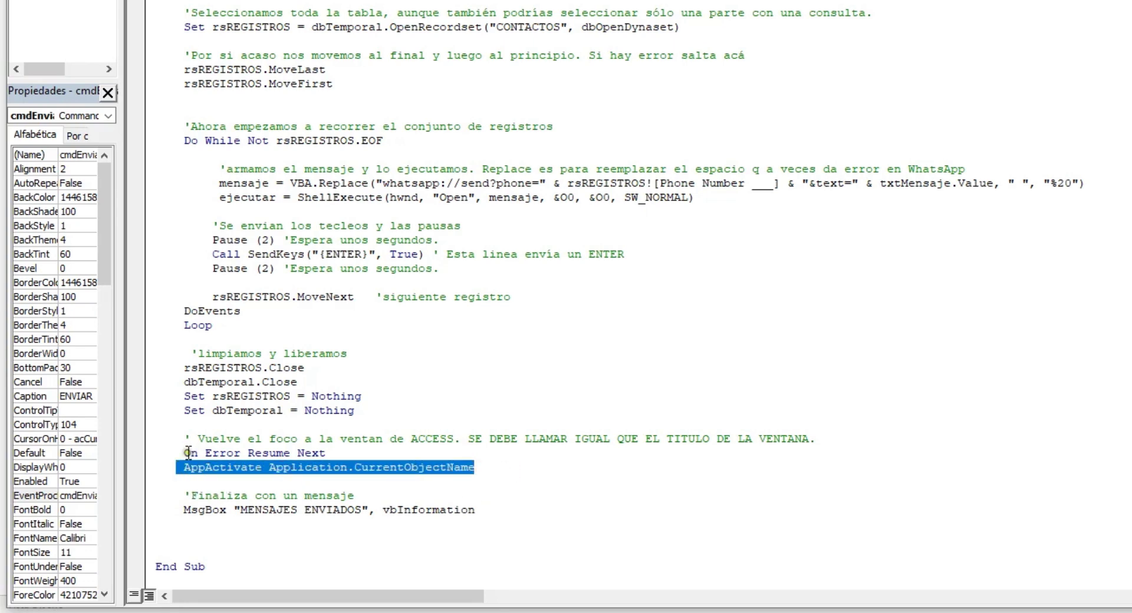
pyautogui.moveTo(326, 453); pyautogui.dragTo(172, 453)
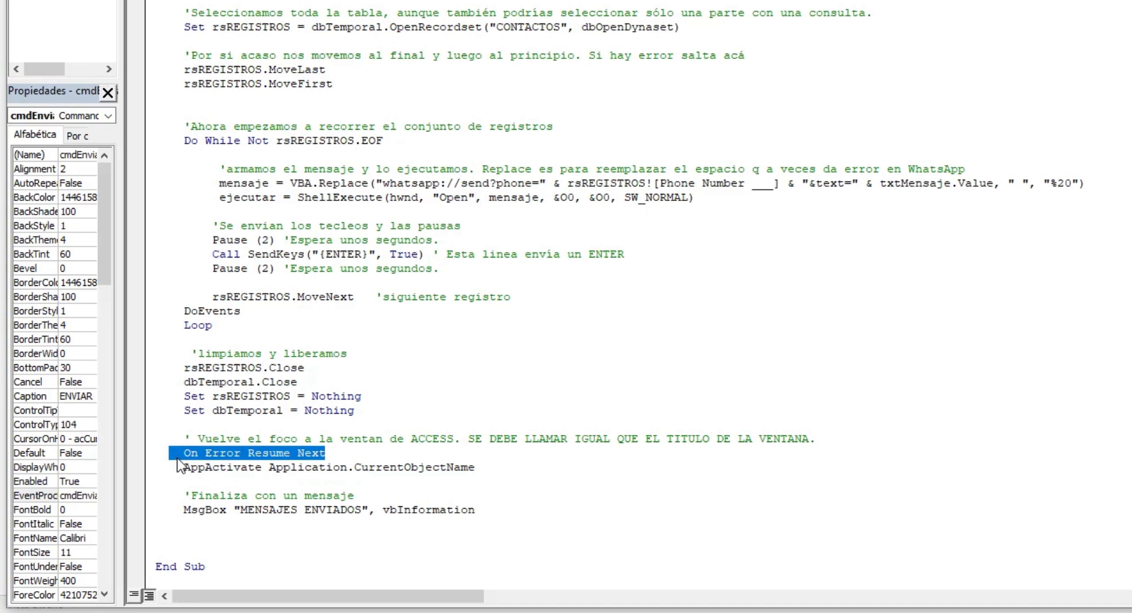
pyautogui.press('Down')
pyautogui.hotkey('shift', 'End')
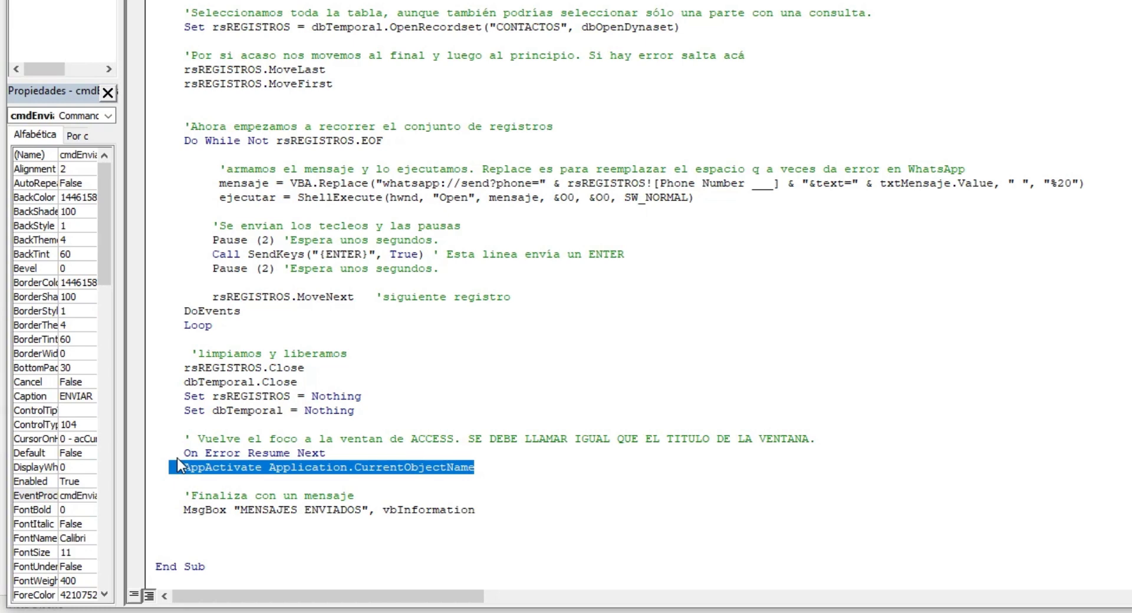
pyautogui.press('End')
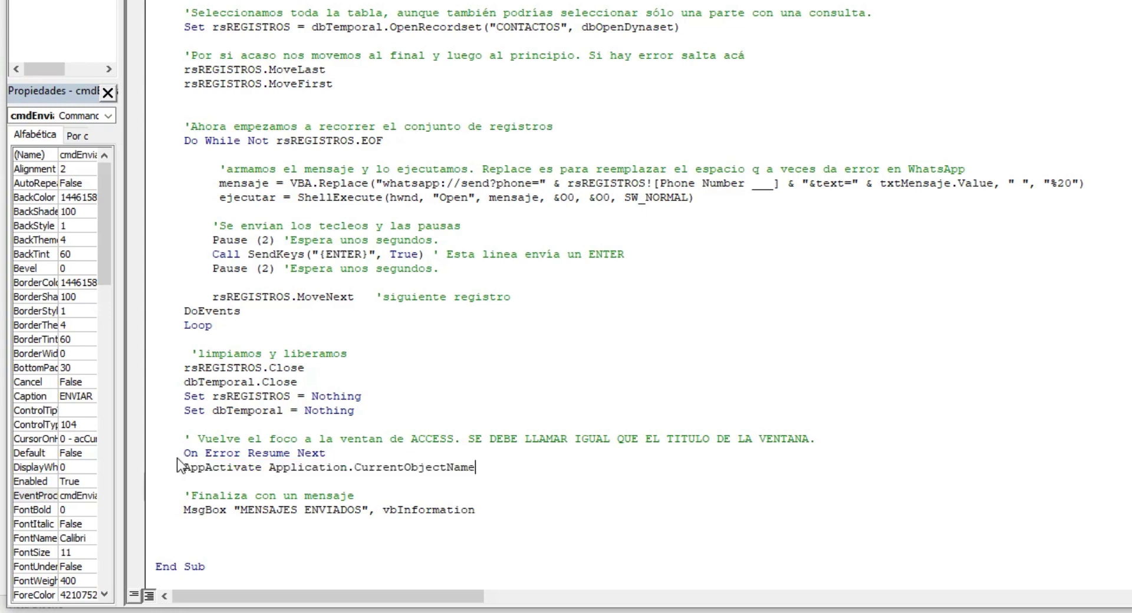
pyautogui.hotkey('shift', 'Home')
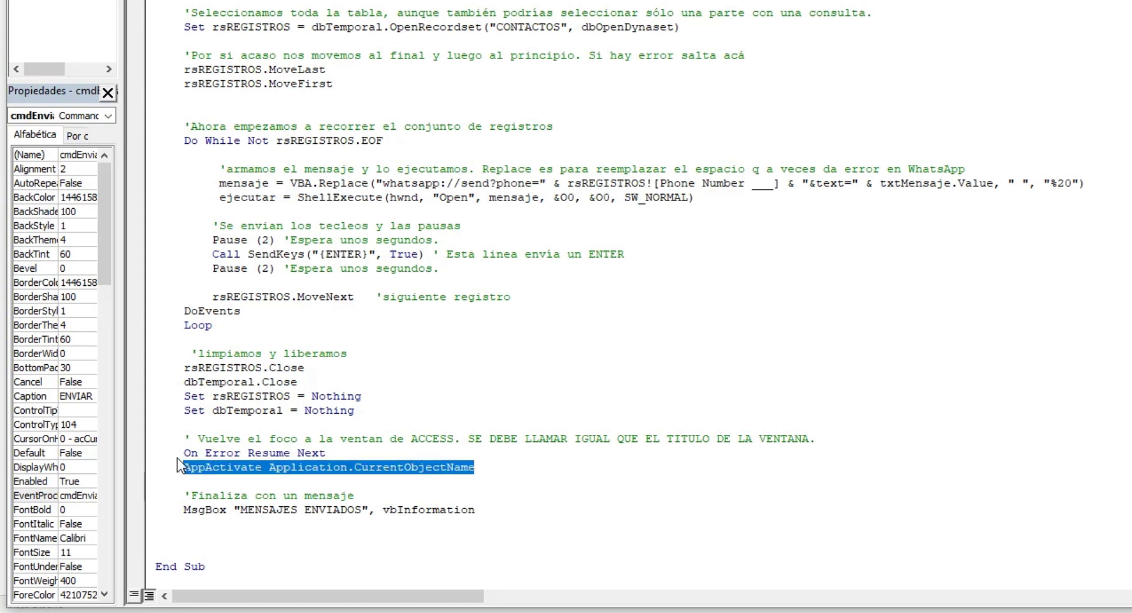
pyautogui.press('Down')
pyautogui.press('Down')
pyautogui.press('Down')
pyautogui.press('Home')
pyautogui.press('Left')
pyautogui.press('Left')
pyautogui.press('Left')
pyautogui.press('Left')
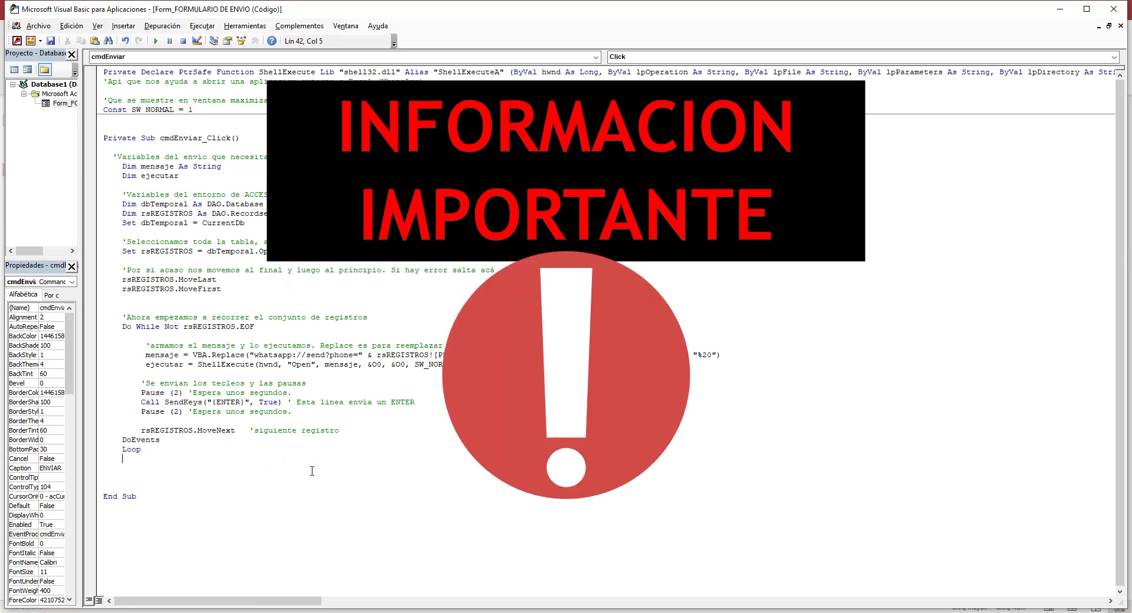
# Step: Select the whole module's code to review it, then clear the selection
pyautogui.moveTo(304, 471); pyautogui.dragTo(117, 73)
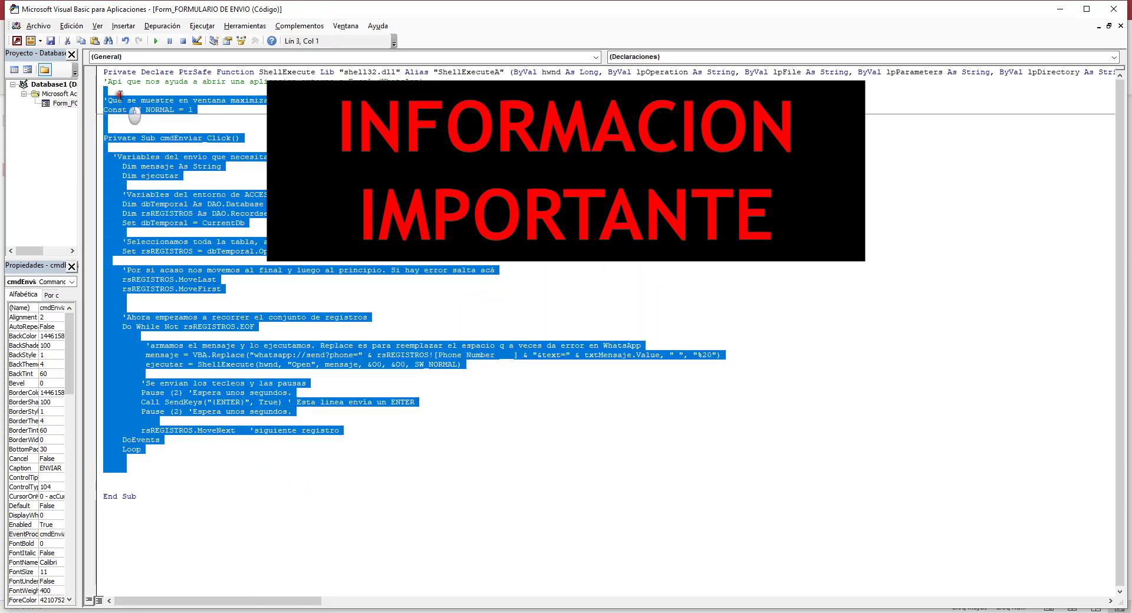
pyautogui.click(381, 171)
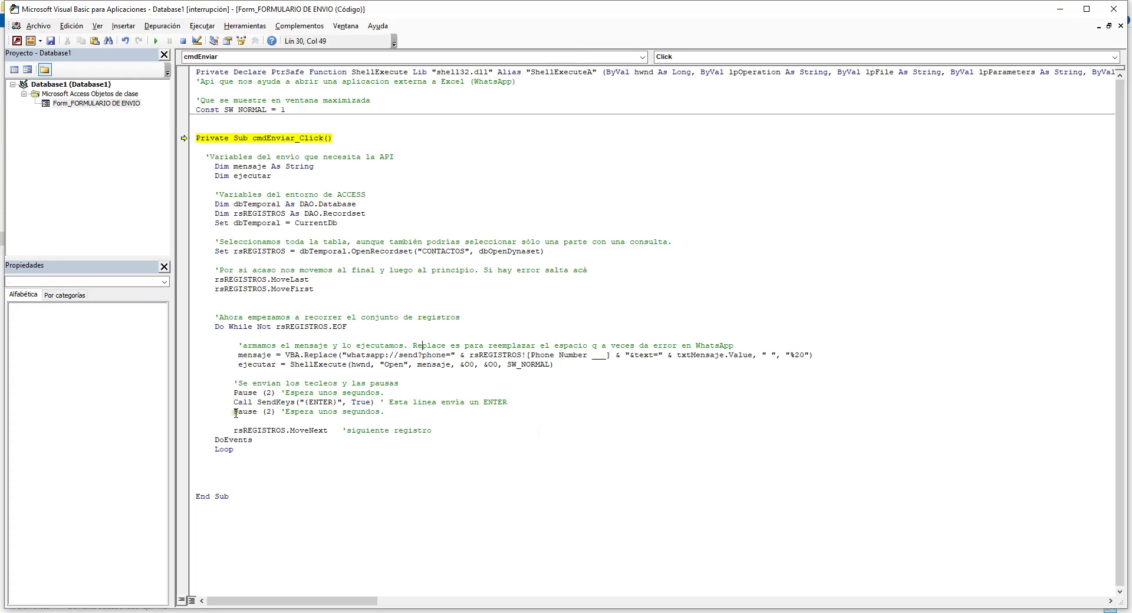
# Step: Insert a new module Módulo1, paste the Pause function into it, and accept the project reset
pyautogui.moveTo(228, 411); pyautogui.dragTo(274, 412)
pyautogui.click(125, 194)
pyautogui.rightClick(77, 147)
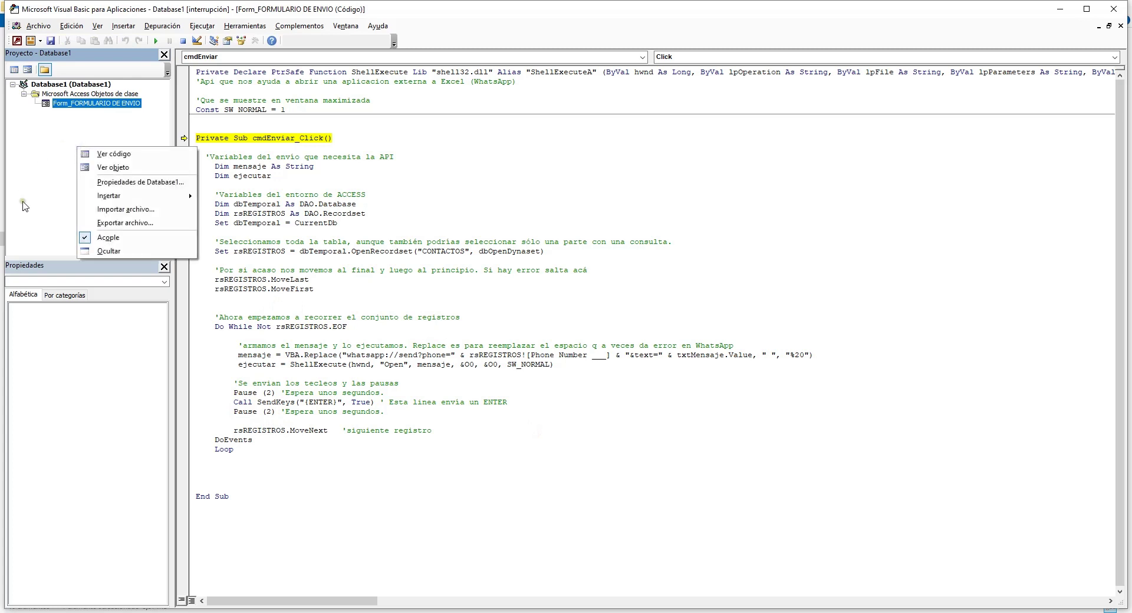
pyautogui.moveTo(121, 199)
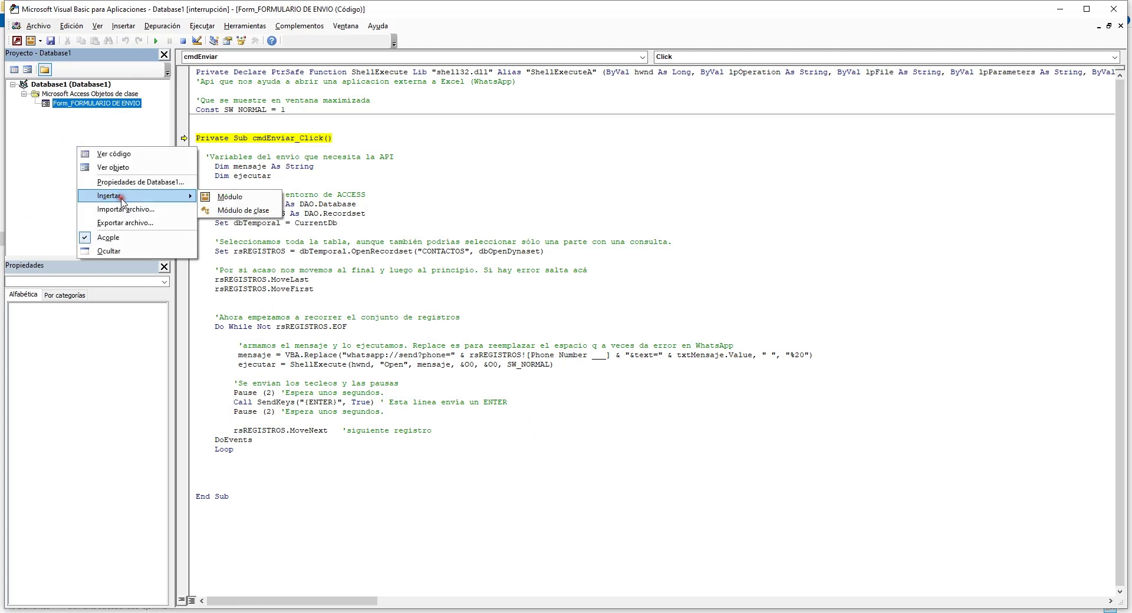
pyautogui.click(230, 197)
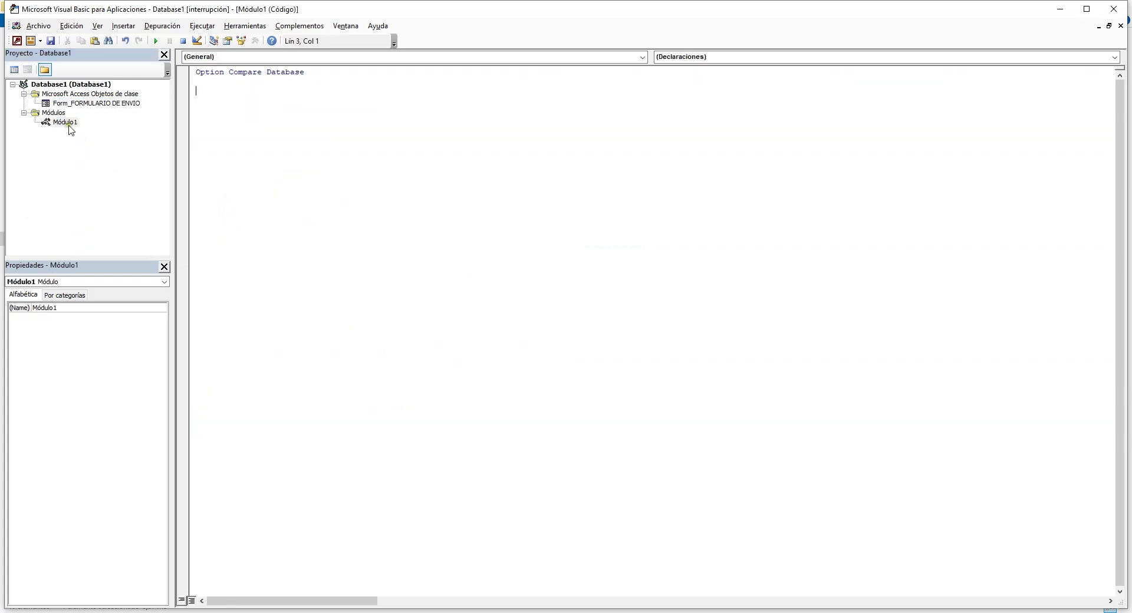
pyautogui.moveTo(291, 116); pyautogui.dragTo(197, 71)
pyautogui.rightClick(241, 75)
pyautogui.click(281, 105)
pyautogui.click(876, 563)
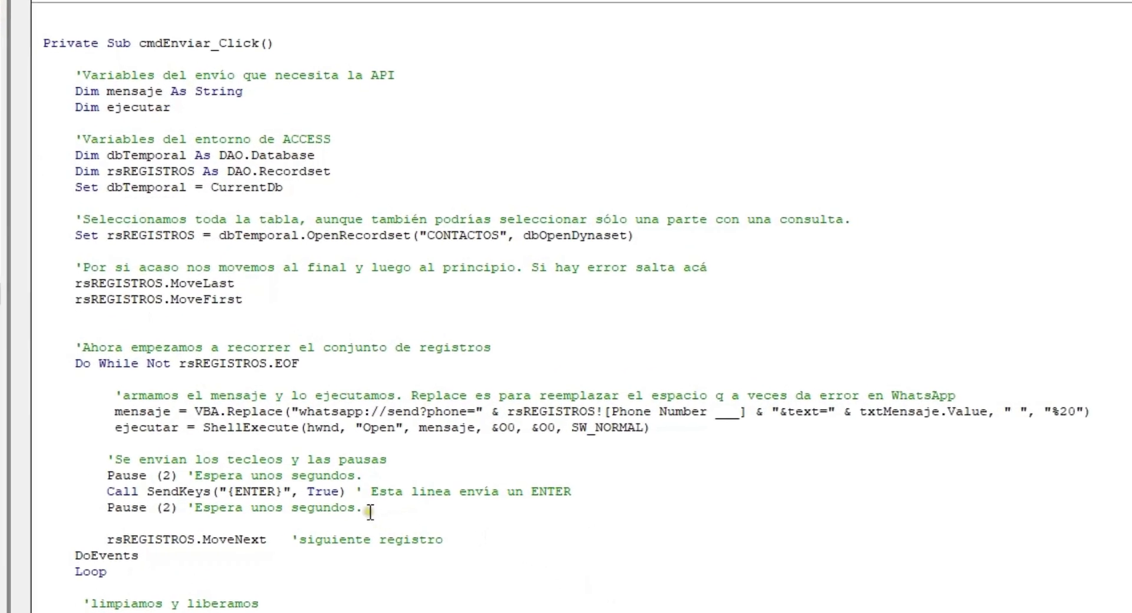
# Step: Highlight the Pause (2) delay in the loop and check the Ivan record in CONTACTOS
pyautogui.moveTo(99, 507); pyautogui.dragTo(172, 508)
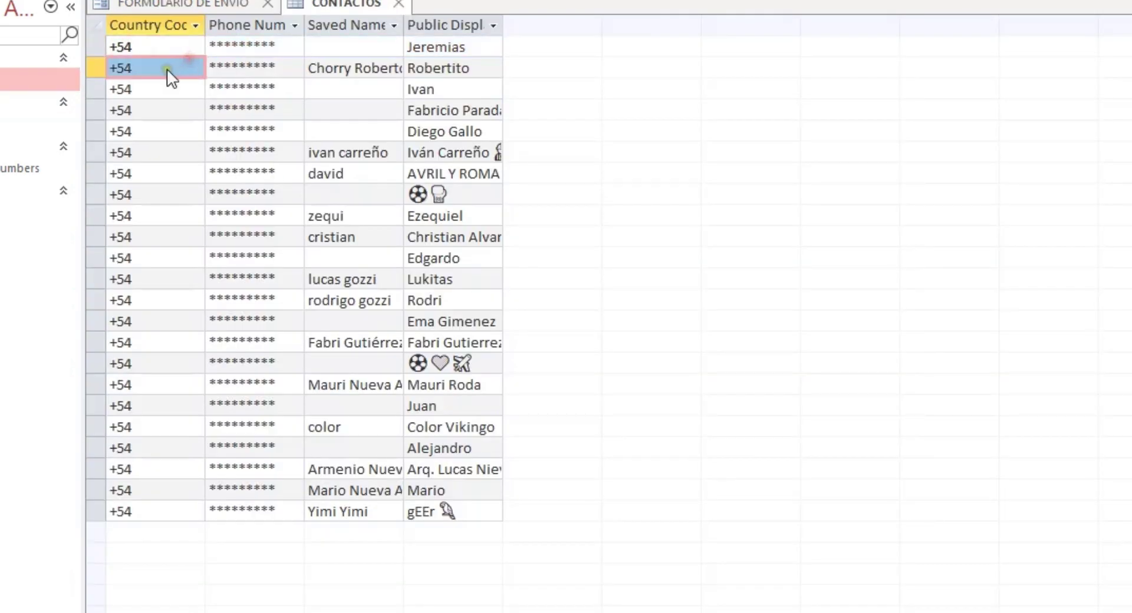
pyautogui.click(154, 89)
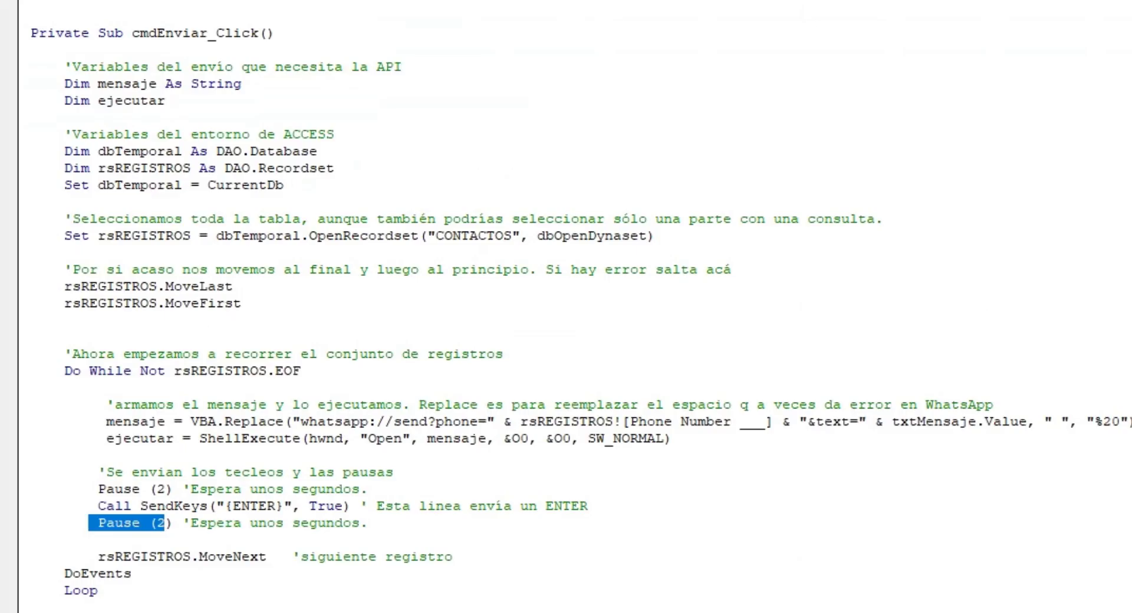
pyautogui.moveTo(97, 522); pyautogui.dragTo(166, 522)
pyautogui.click(167, 523)
pyautogui.doubleClick(166, 523)
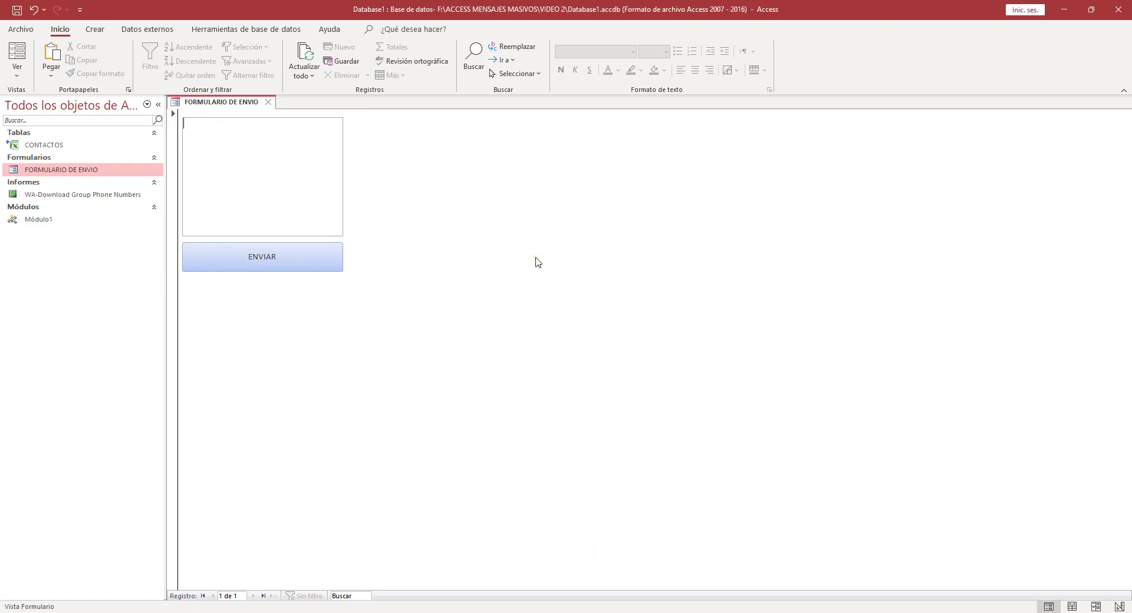
# Step: Send 'hola primer mensaje' to every contact, accept MENSAJES ENVIADOS, then send again
pyautogui.write('hola primer mensaje')
pyautogui.click(307, 253)
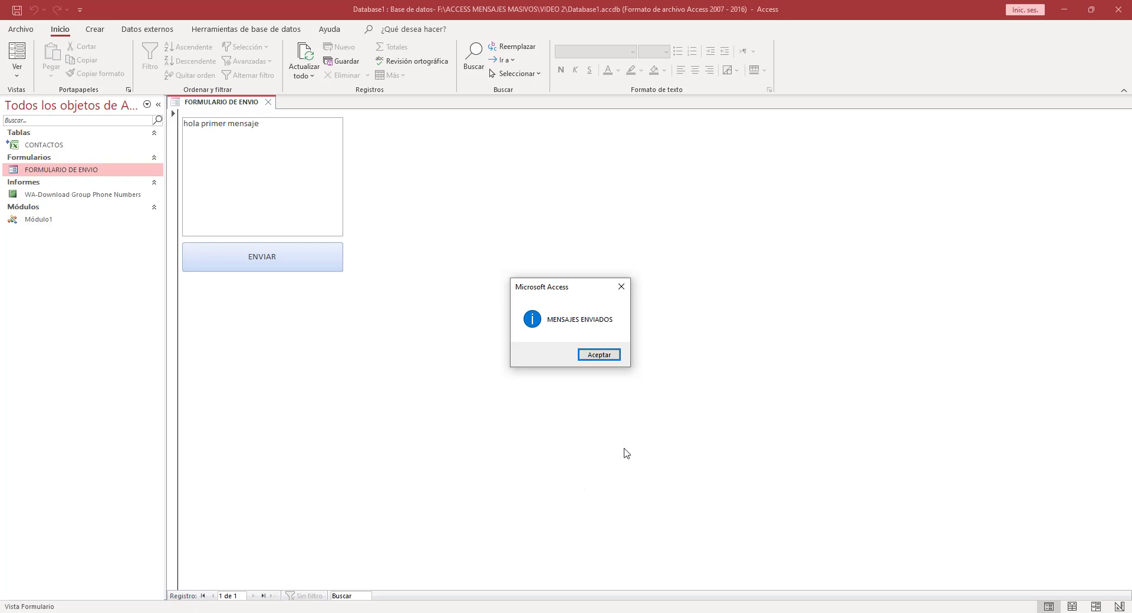
pyautogui.click(599, 354)
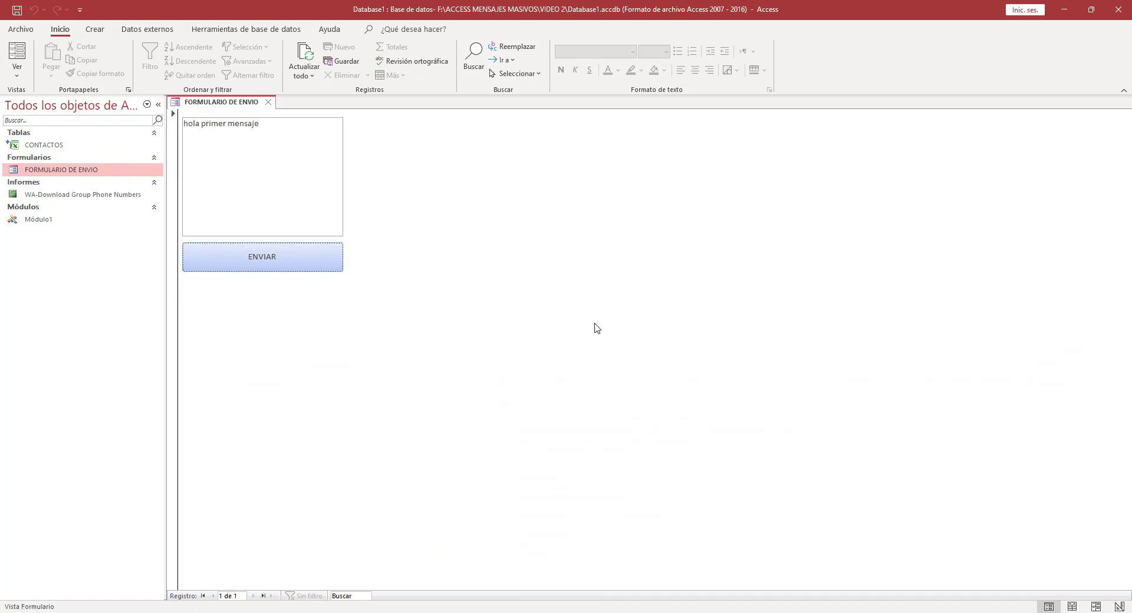
pyautogui.click(306, 270)
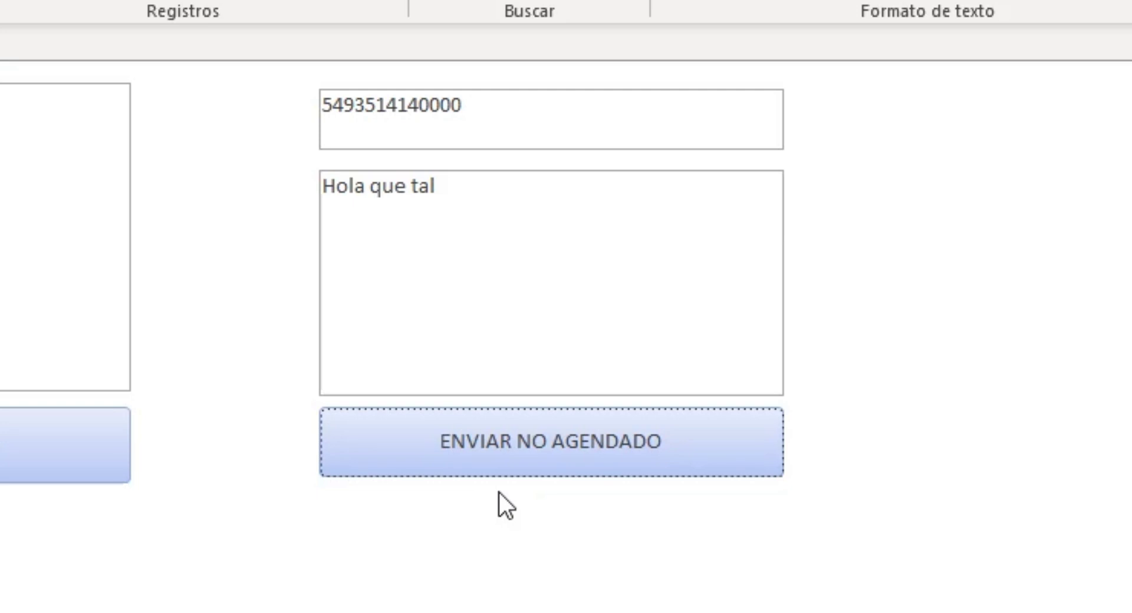
# Step: Type 'estas' in the message box, then switch FORMULARIO DE ENVIO to another view
pyautogui.write('estas')
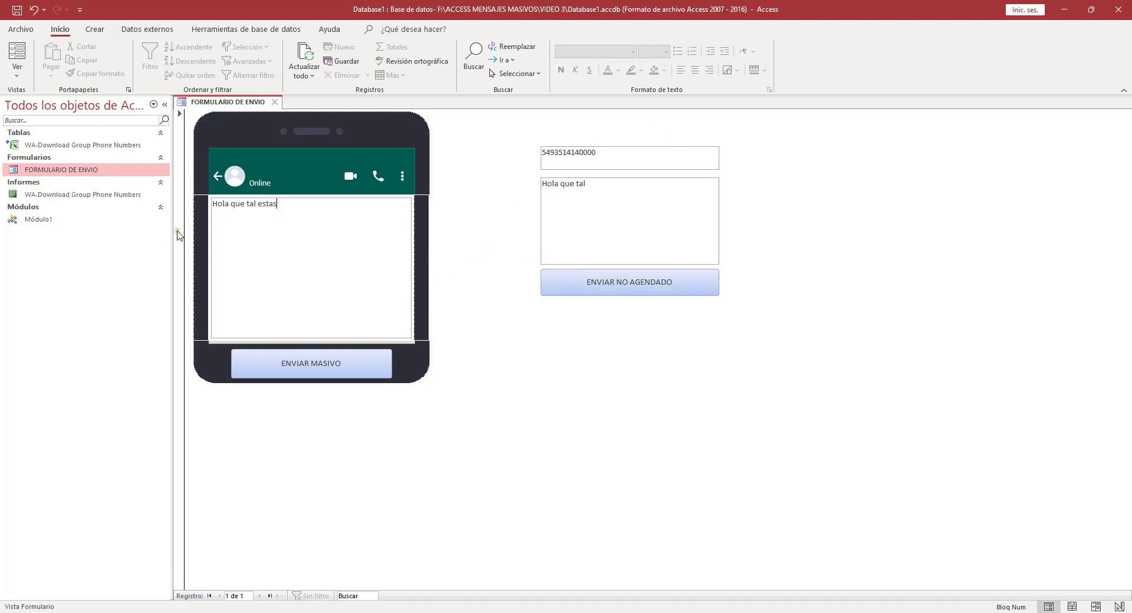
pyautogui.rightClick(78, 172)
pyautogui.click(118, 219)
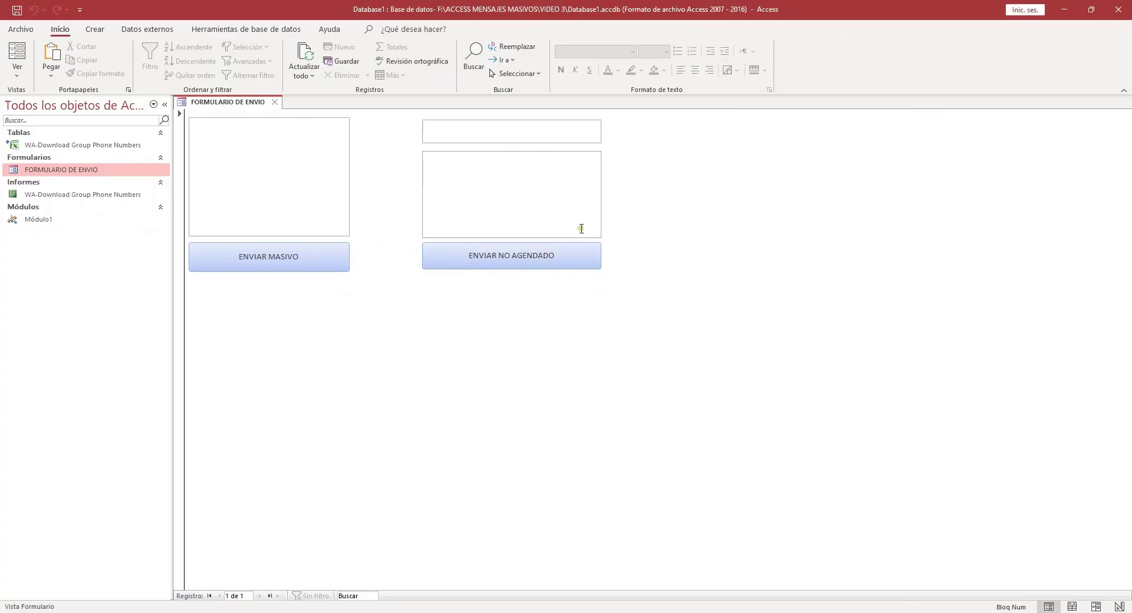
# Step: Open FORMULARIO DE ENVIO in Design view and start the ENVIAR NO AGENDADO On Click builder
pyautogui.rightClick(78, 174)
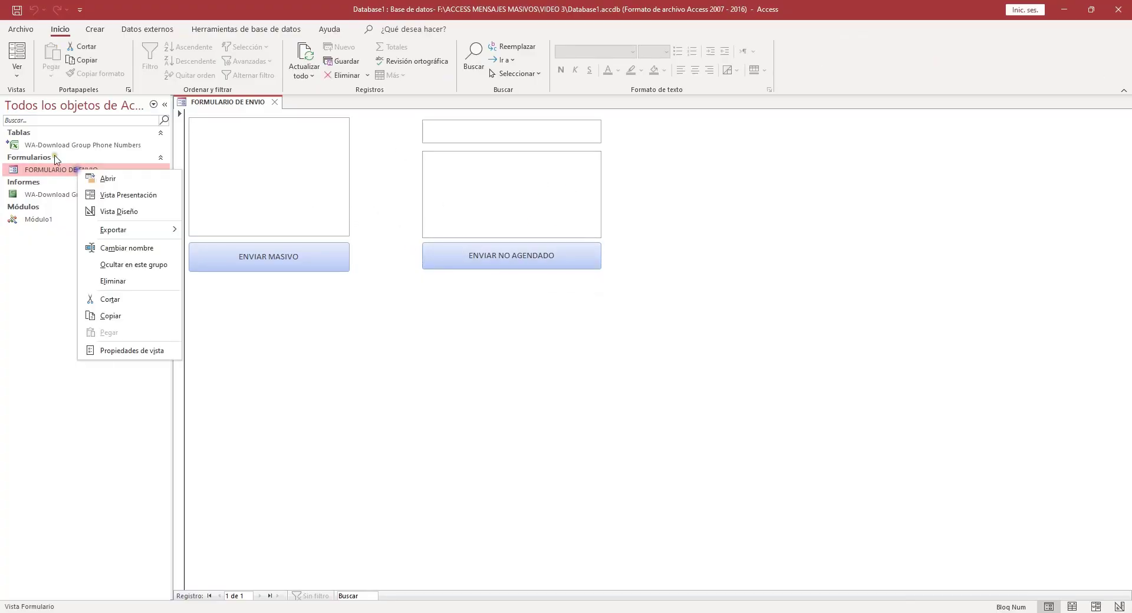
pyautogui.click(115, 212)
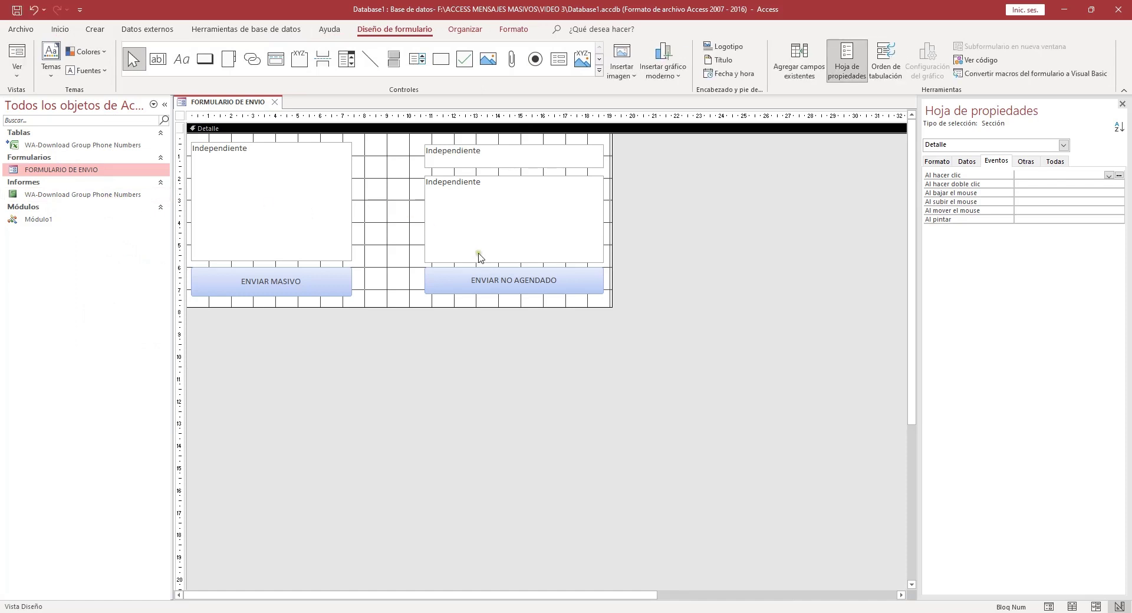
pyautogui.click(499, 281)
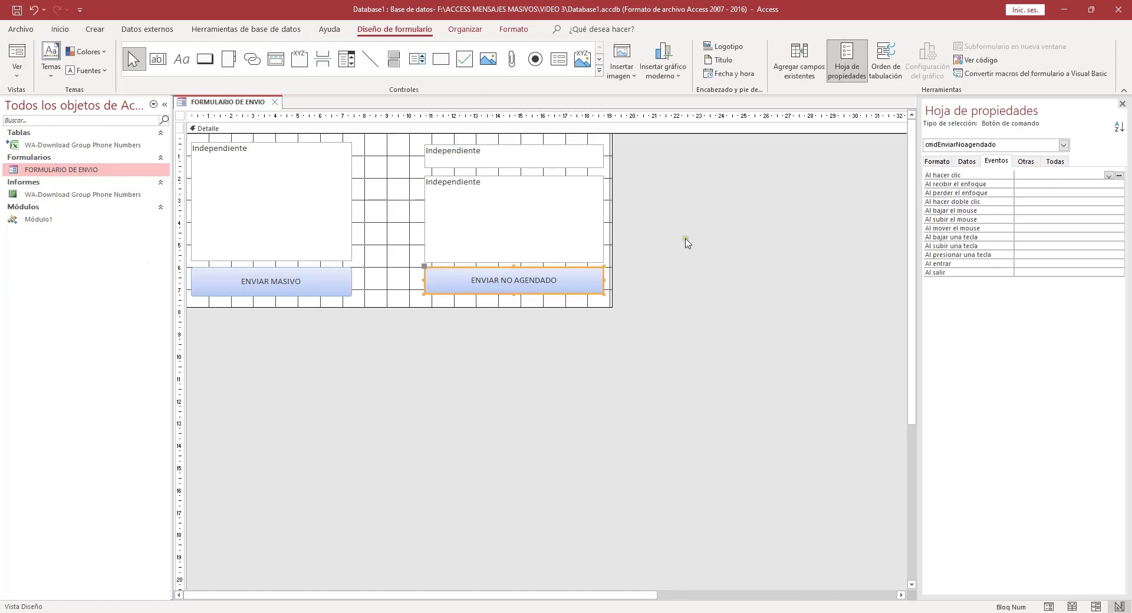
pyautogui.click(1118, 175)
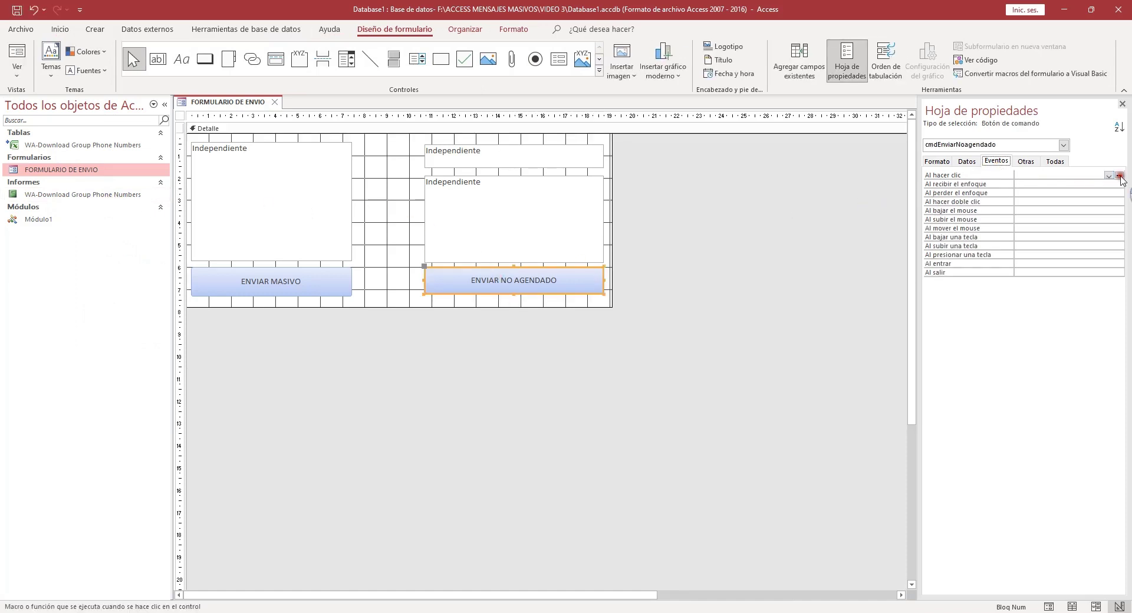